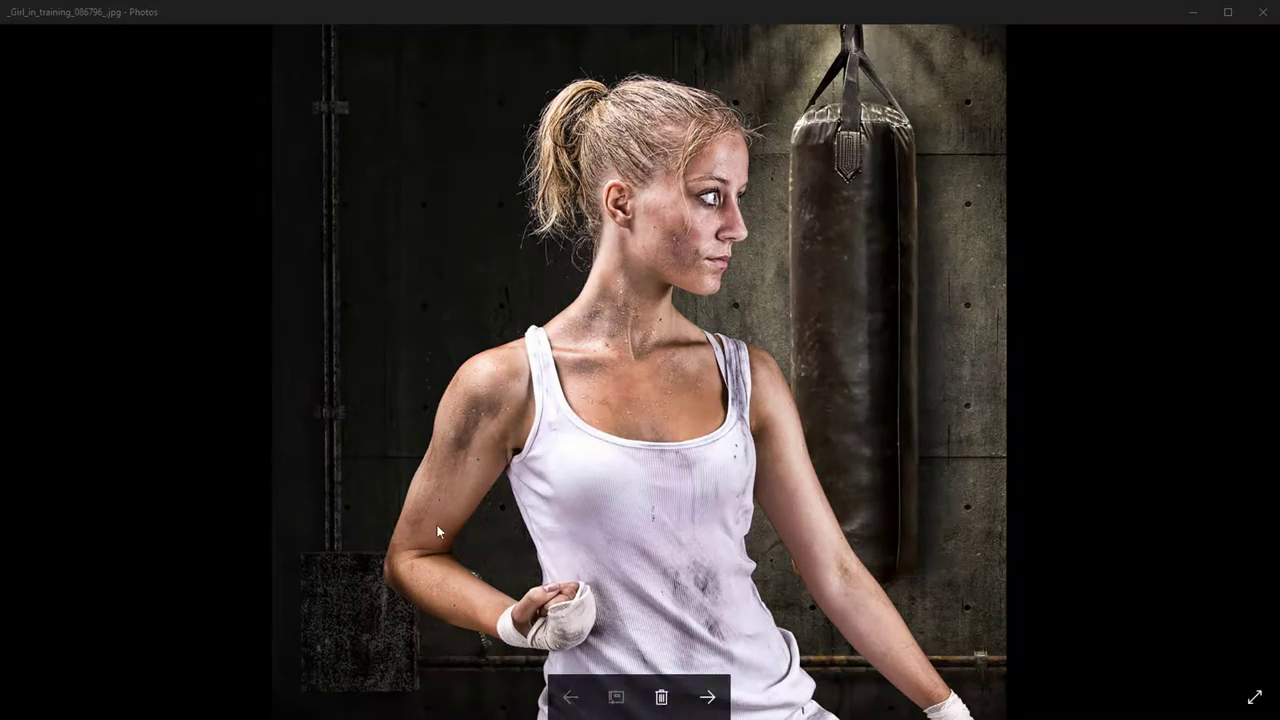
# Advance to the magenta artwork version and zoom in around the eye and forehead
pyautogui.click(705, 697)
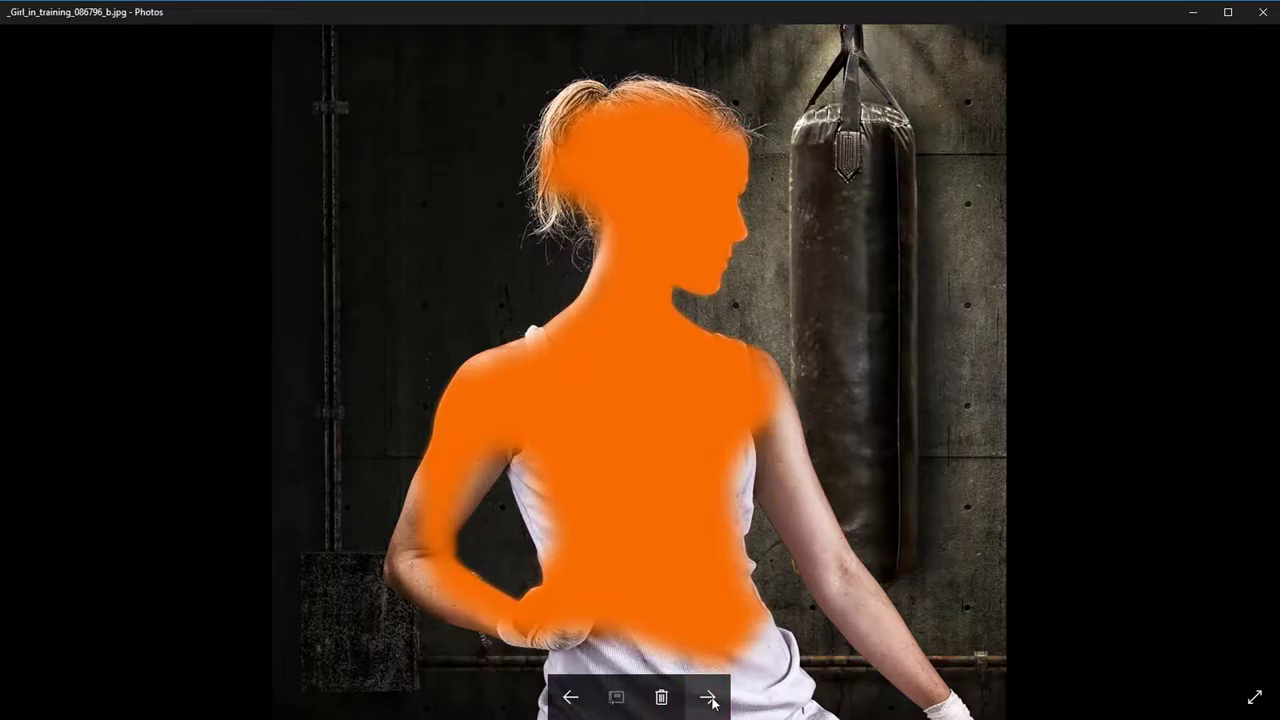
pyautogui.click(710, 699)
pyautogui.doubleClick(708, 205)
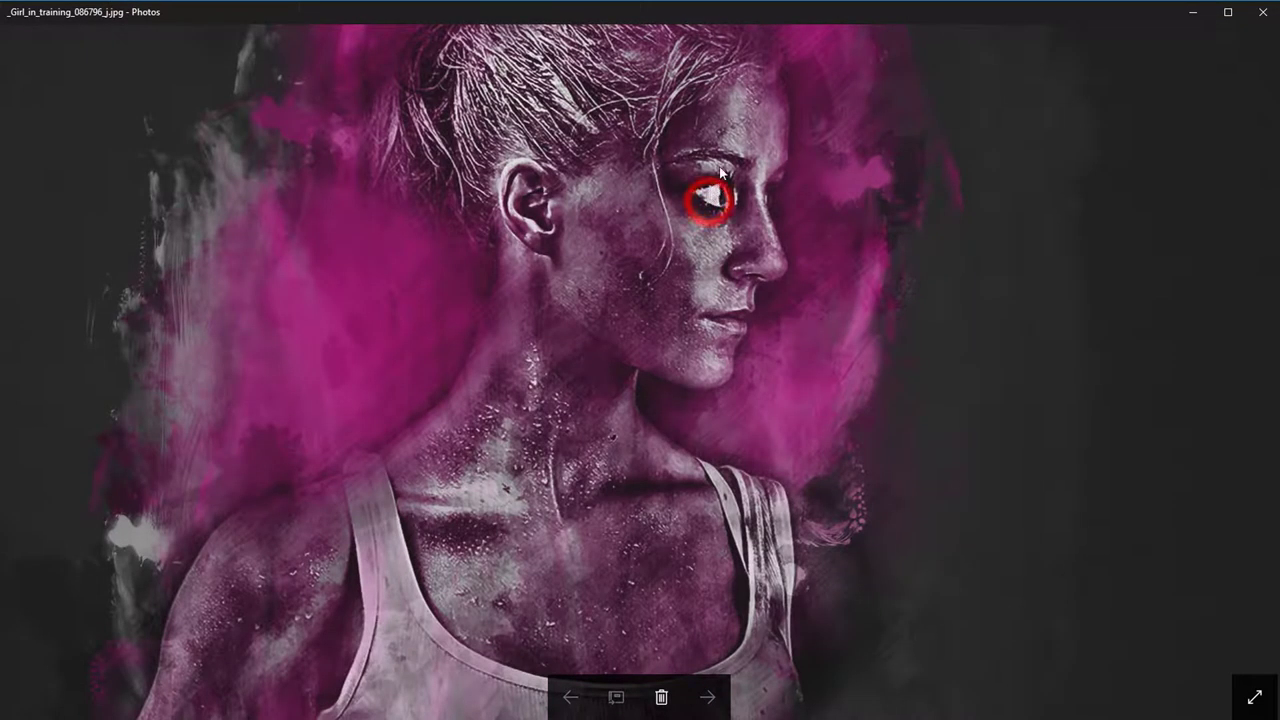
pyautogui.moveTo(727, 137); pyautogui.dragTo(727, 203)
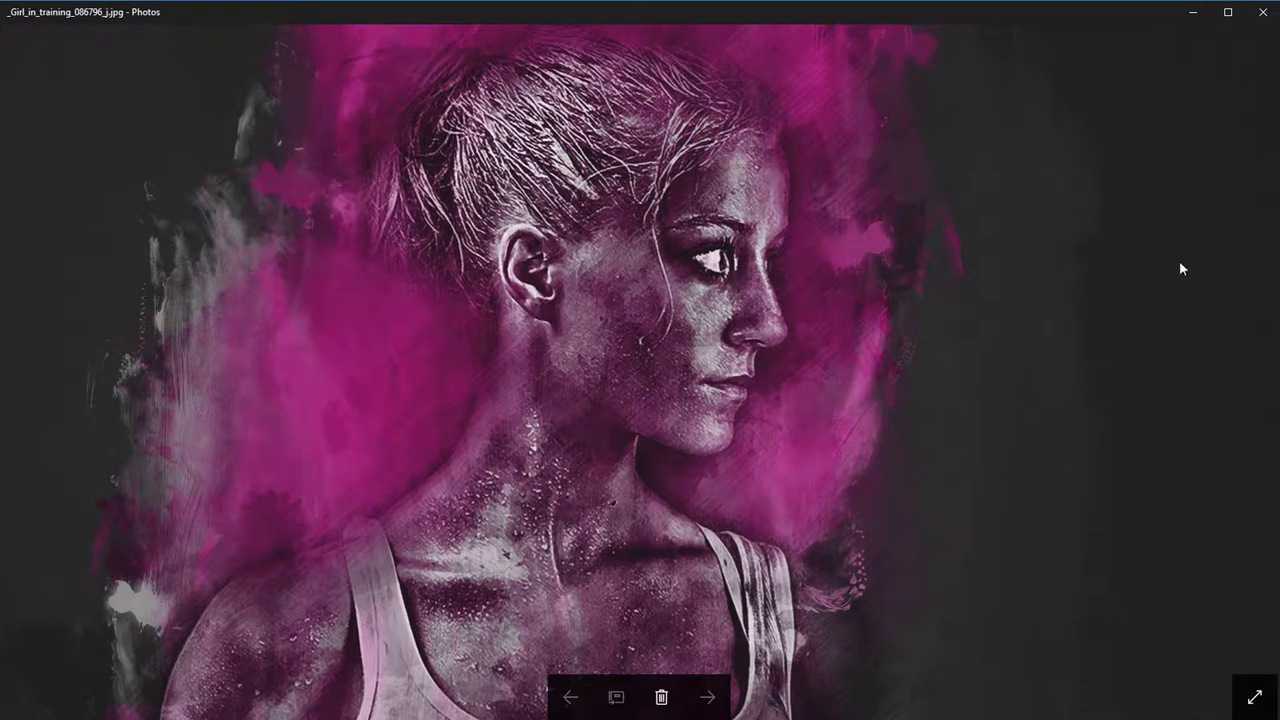
# Scroll around the zoomed magenta portrait, then zoom back out to the whole picture
pyautogui.click(1179, 260)
pyautogui.scroll(-3, 1162, 578)
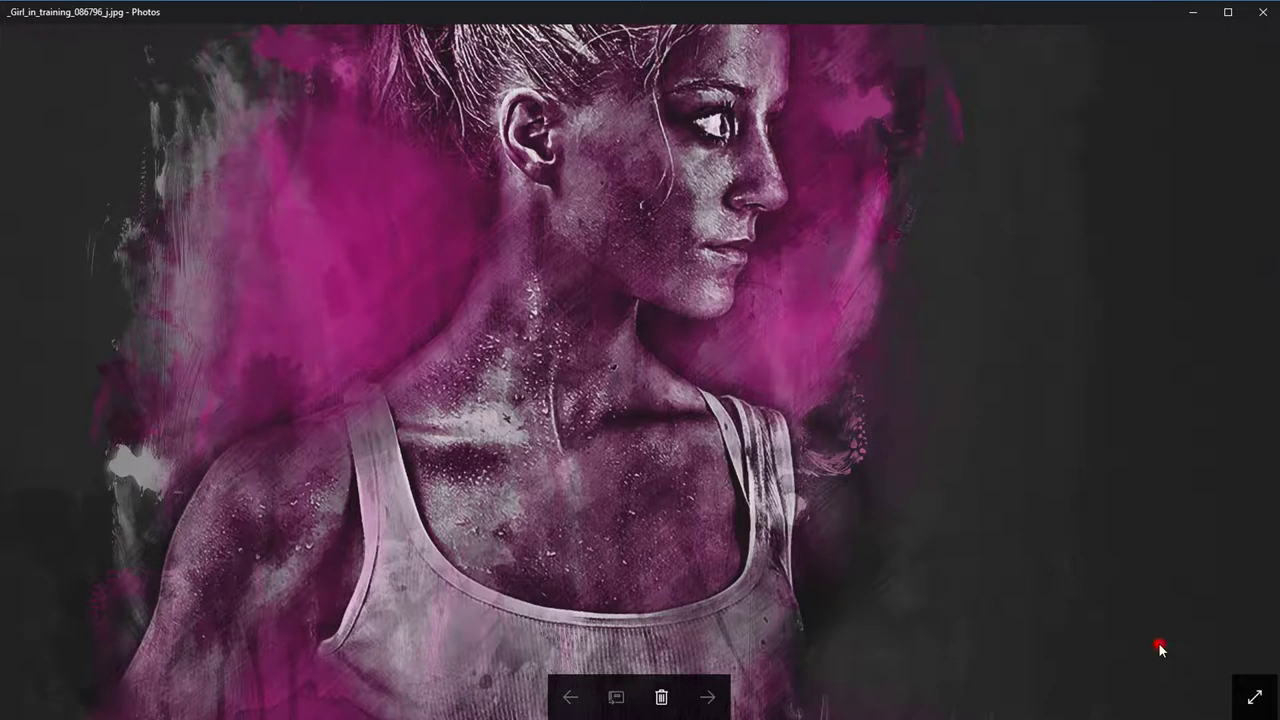
pyautogui.click(1160, 648)
pyautogui.scroll(-3, 1157, 557)
pyautogui.click(1157, 626)
pyautogui.scroll(-2, 1152, 486)
pyautogui.scroll(-3, 1150, 480)
pyautogui.click(1151, 649)
pyautogui.scroll(-1, 1151, 569)
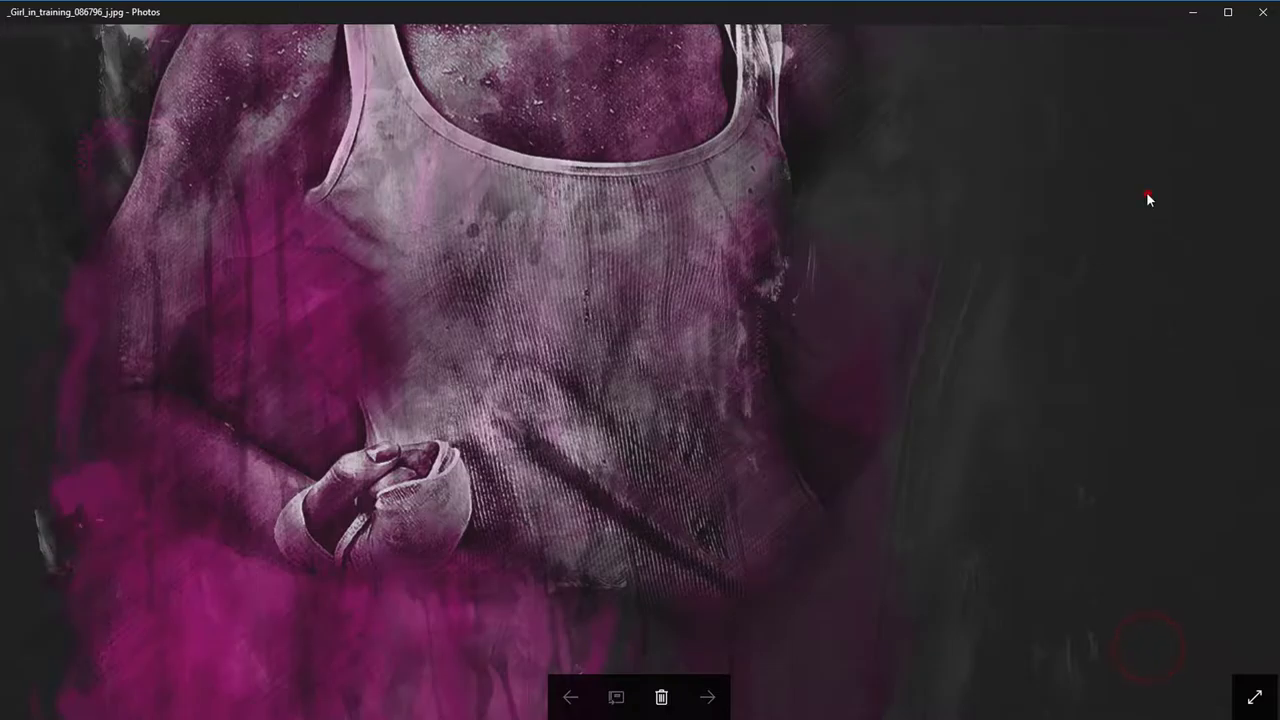
pyautogui.click(1148, 197)
pyautogui.scroll(5, 1137, 517)
pyautogui.click(1123, 320)
pyautogui.scroll(3, 1112, 546)
pyautogui.click(813, 543)
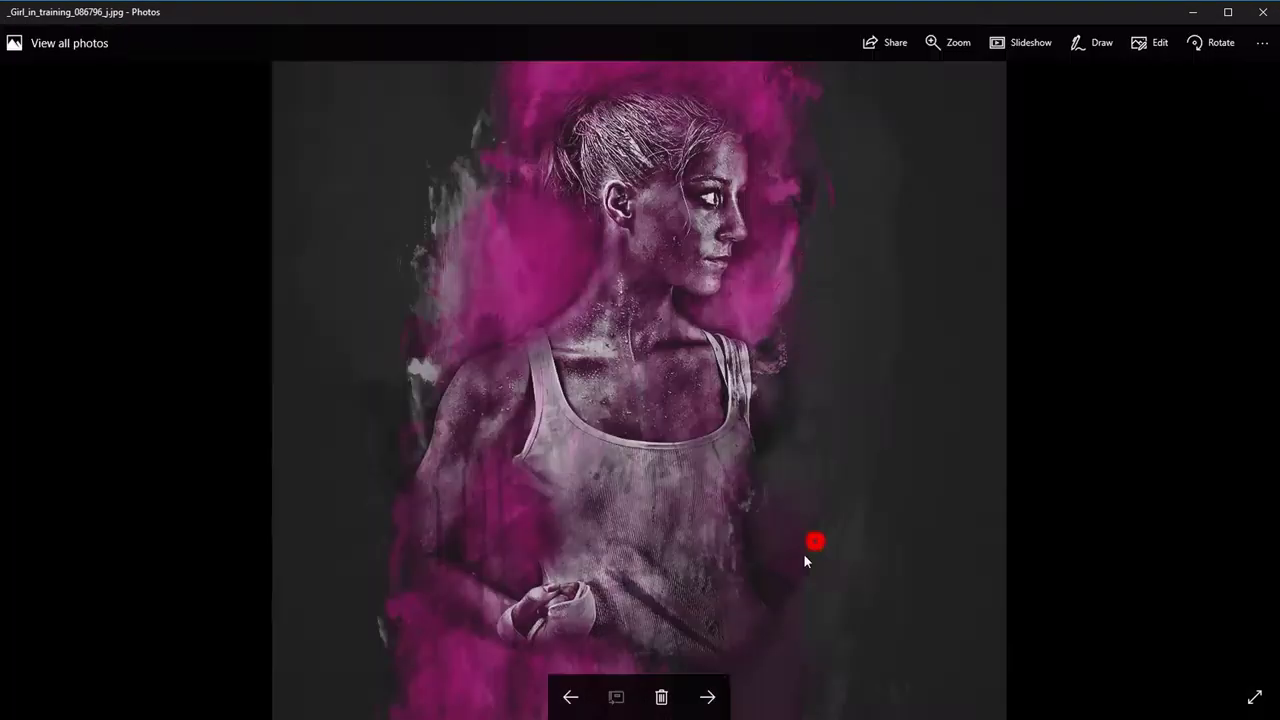
# Inspect the paper artwork's face, neck and tank top up close, then advance to the aviator sketch
pyautogui.click(707, 697)
pyautogui.doubleClick(752, 263)
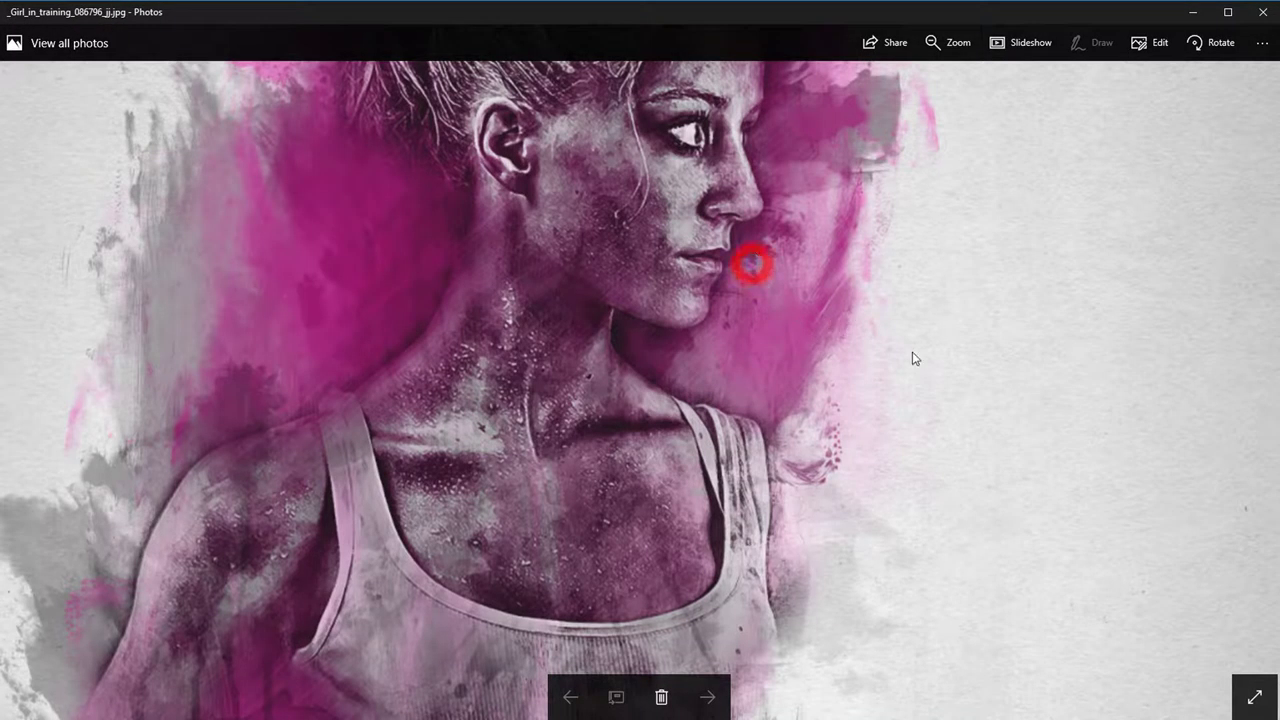
pyautogui.click(1077, 228)
pyautogui.scroll(4, 1070, 344)
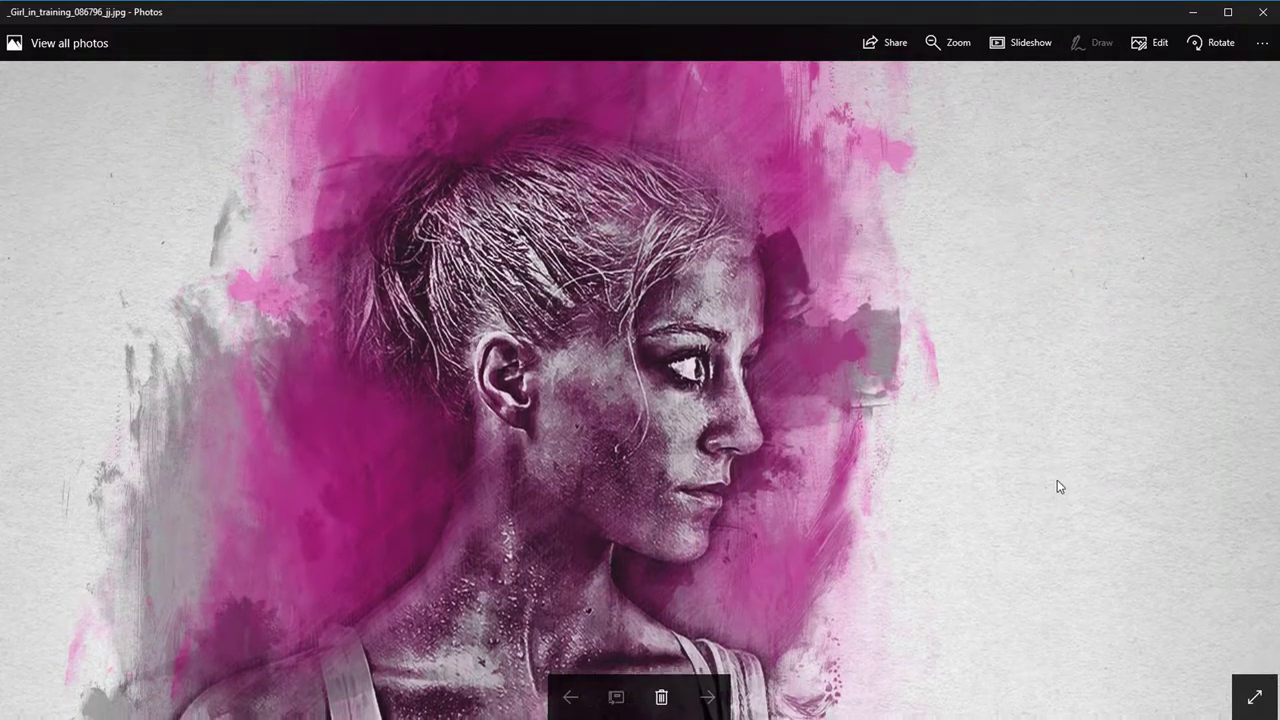
pyautogui.scroll(-3, 1060, 487)
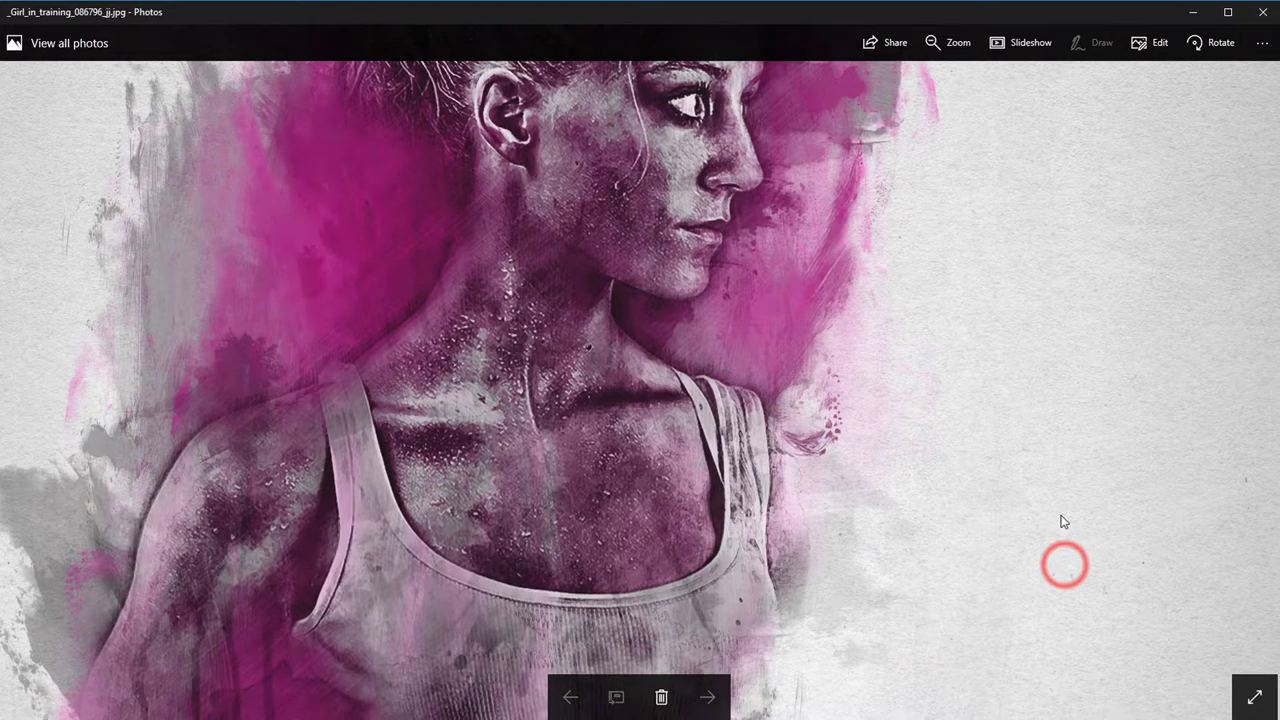
pyautogui.moveTo(1065, 565); pyautogui.dragTo(1043, 263)
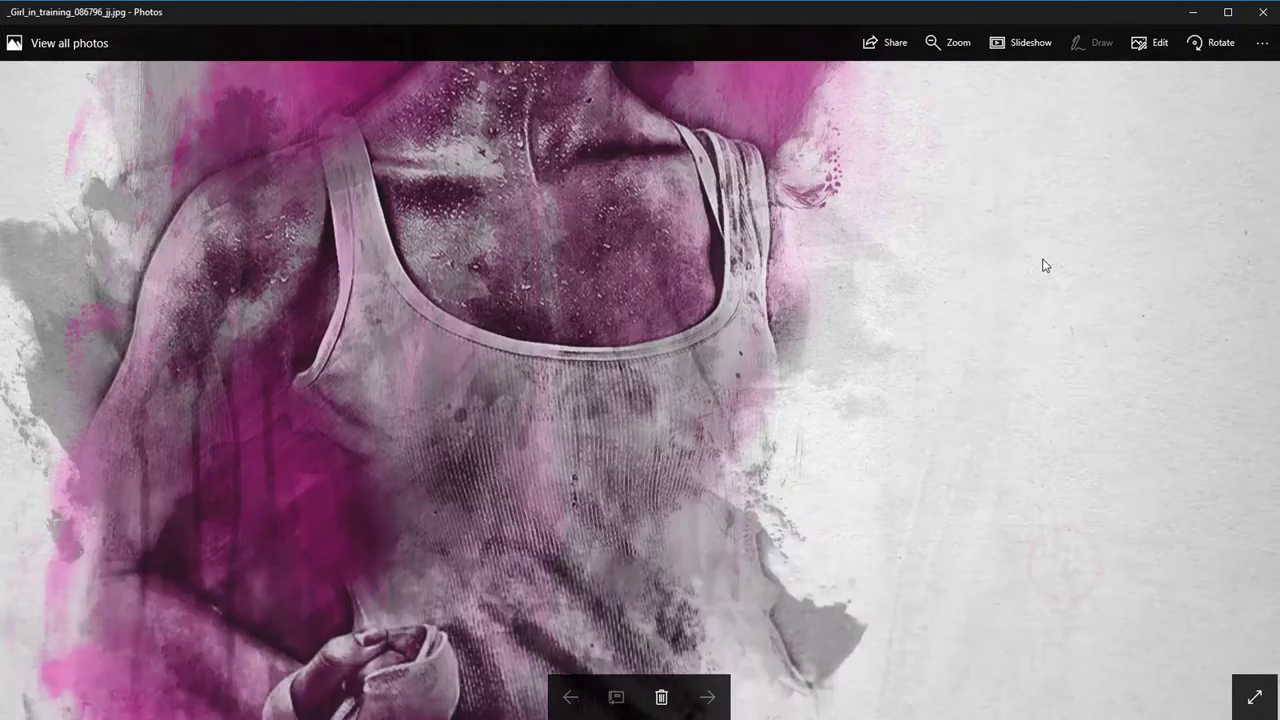
pyautogui.scroll(3, 1070, 334)
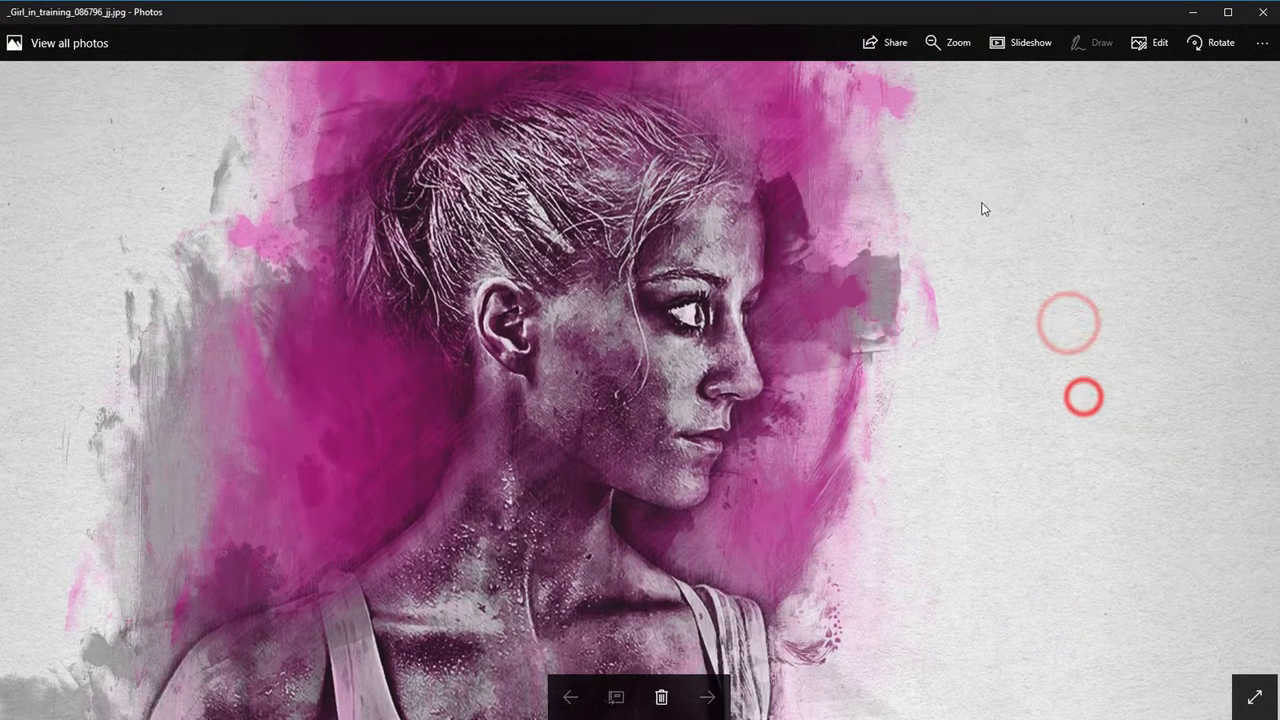
pyautogui.doubleClick(987, 458)
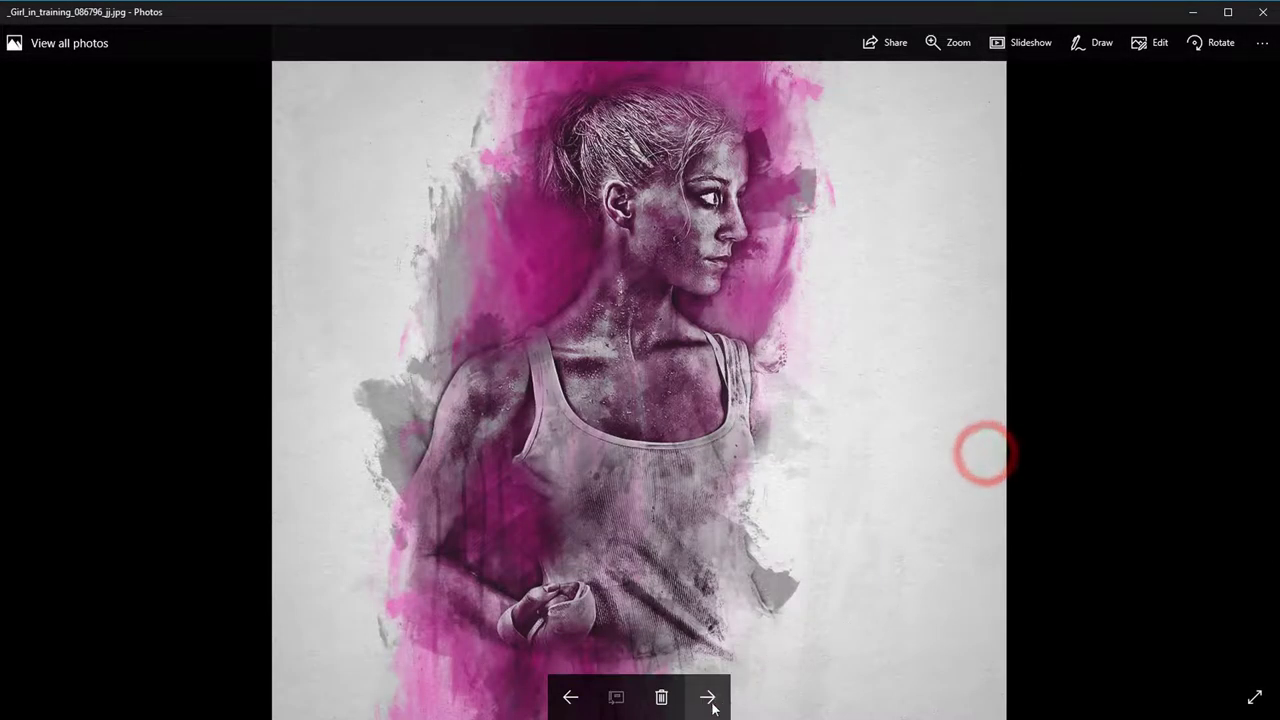
pyautogui.click(708, 700)
pyautogui.click(708, 700)
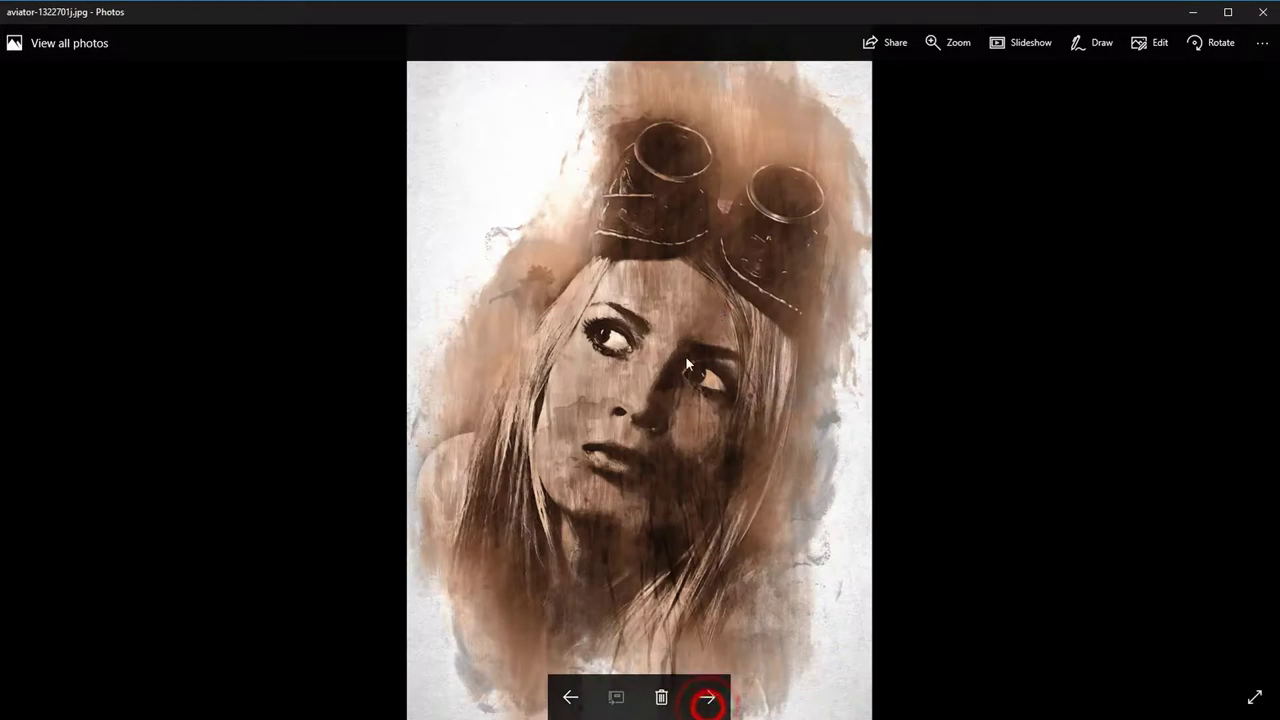
# Zoom into the aviator sketch, pan over the goggles and eyes, then zoom out
pyautogui.doubleClick(680, 365)
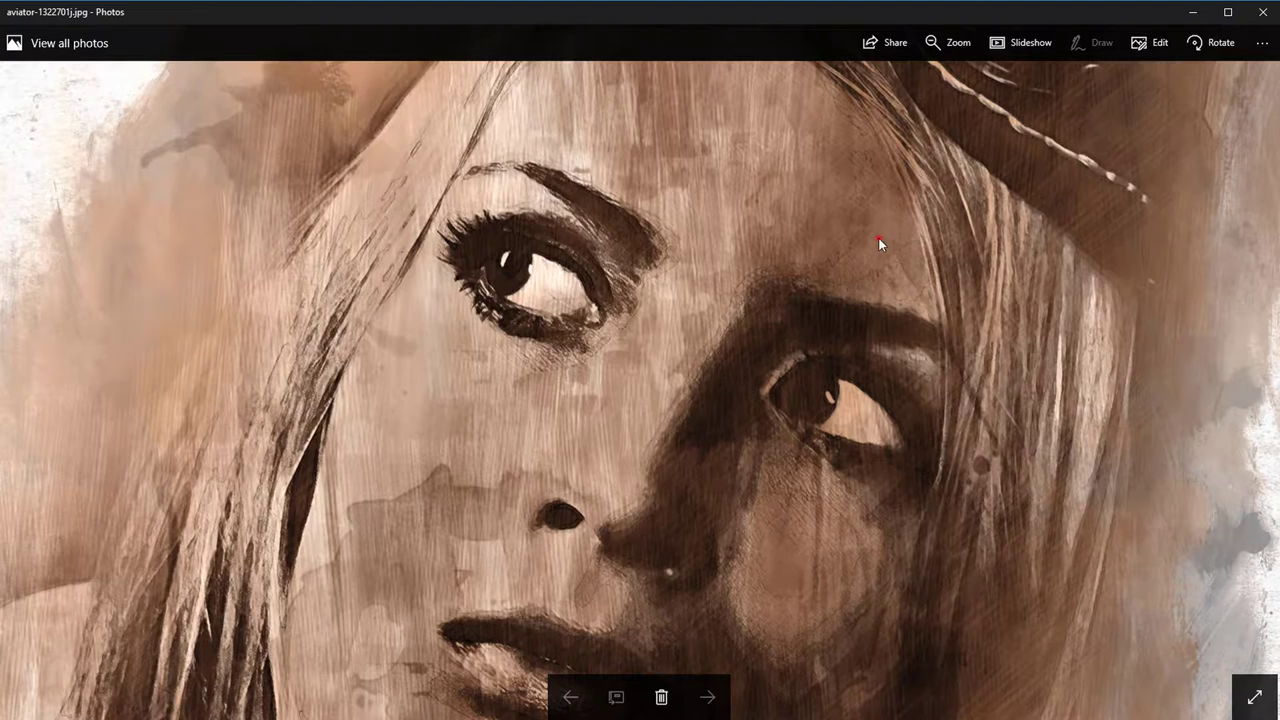
pyautogui.moveTo(880, 237); pyautogui.dragTo(940, 490)
pyautogui.moveTo(963, 325); pyautogui.dragTo(1006, 363)
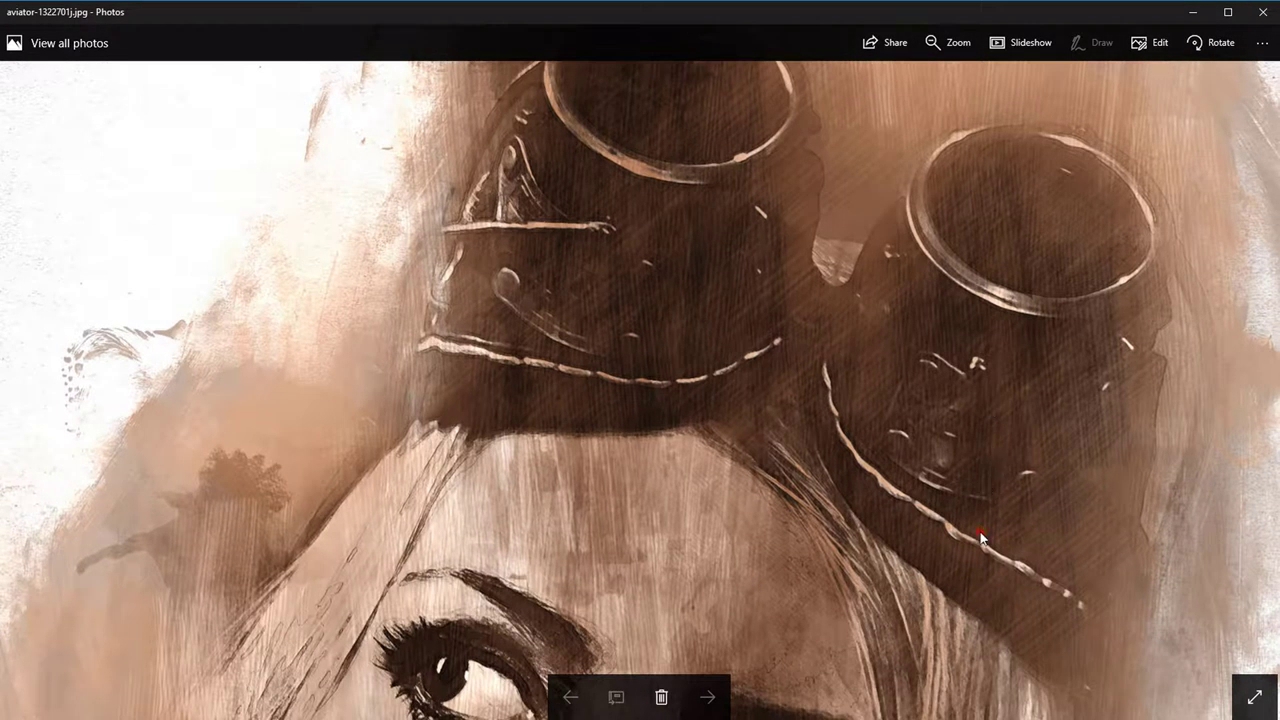
pyautogui.moveTo(977, 530); pyautogui.dragTo(1016, 423)
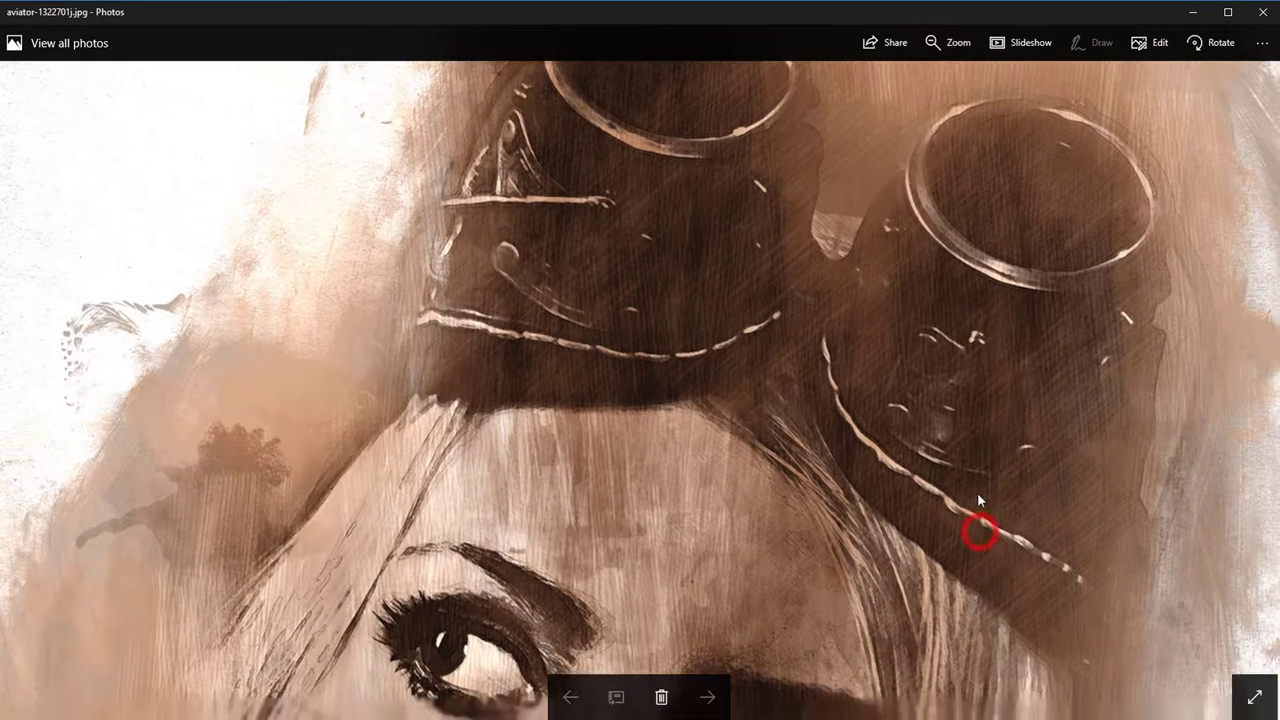
pyautogui.scroll(-3, 1012, 470)
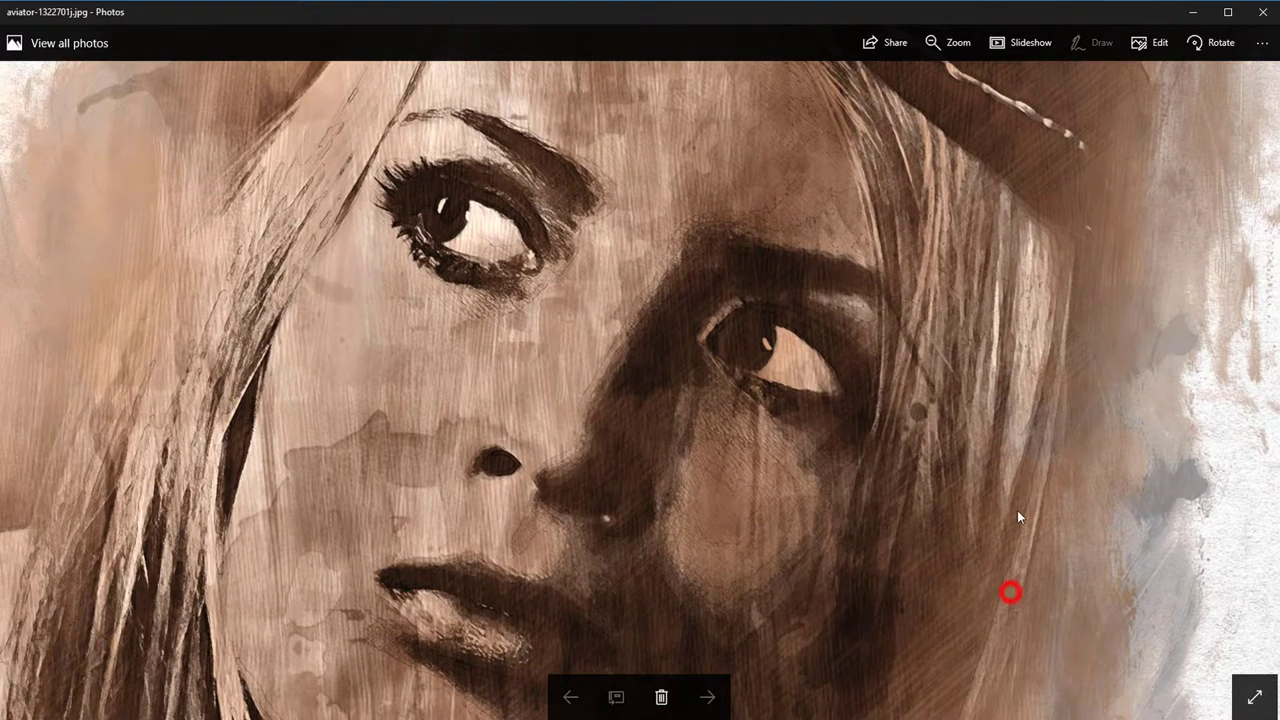
pyautogui.scroll(-3, 1018, 517)
pyautogui.scroll(-3, 1011, 517)
pyautogui.scroll(-3, 994, 557)
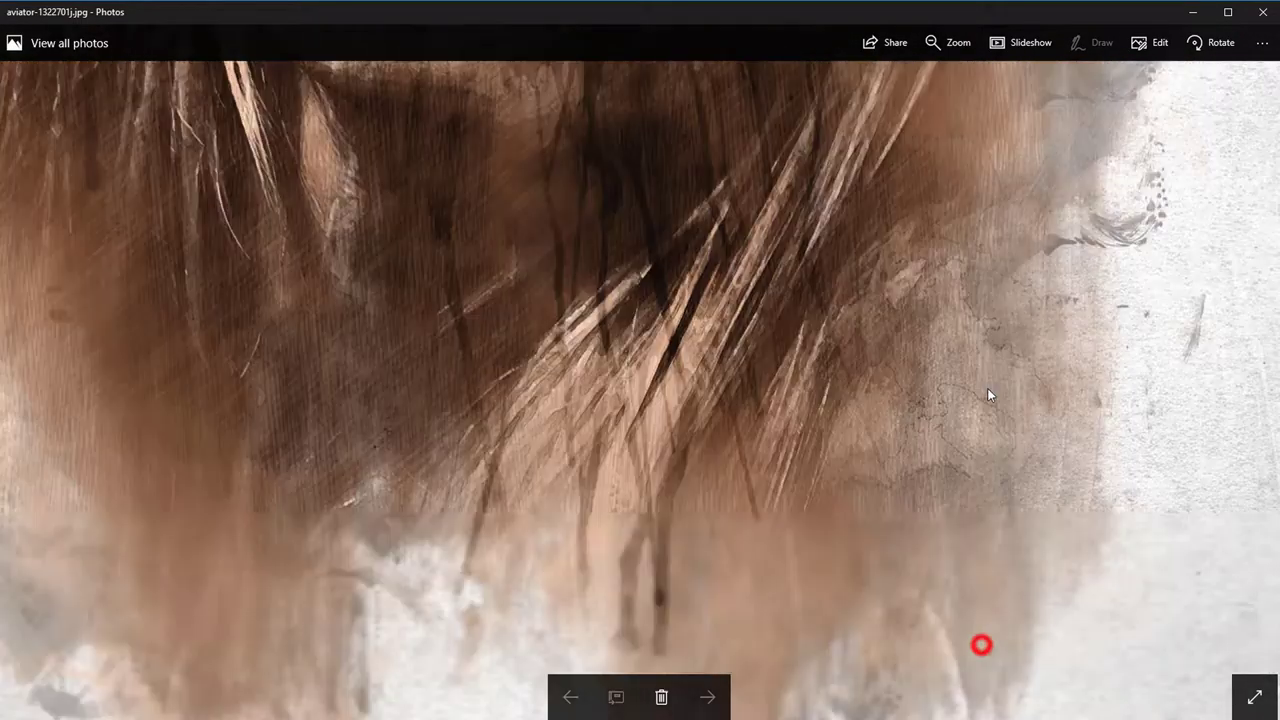
pyautogui.scroll(-2, 988, 394)
pyautogui.doubleClick(994, 337)
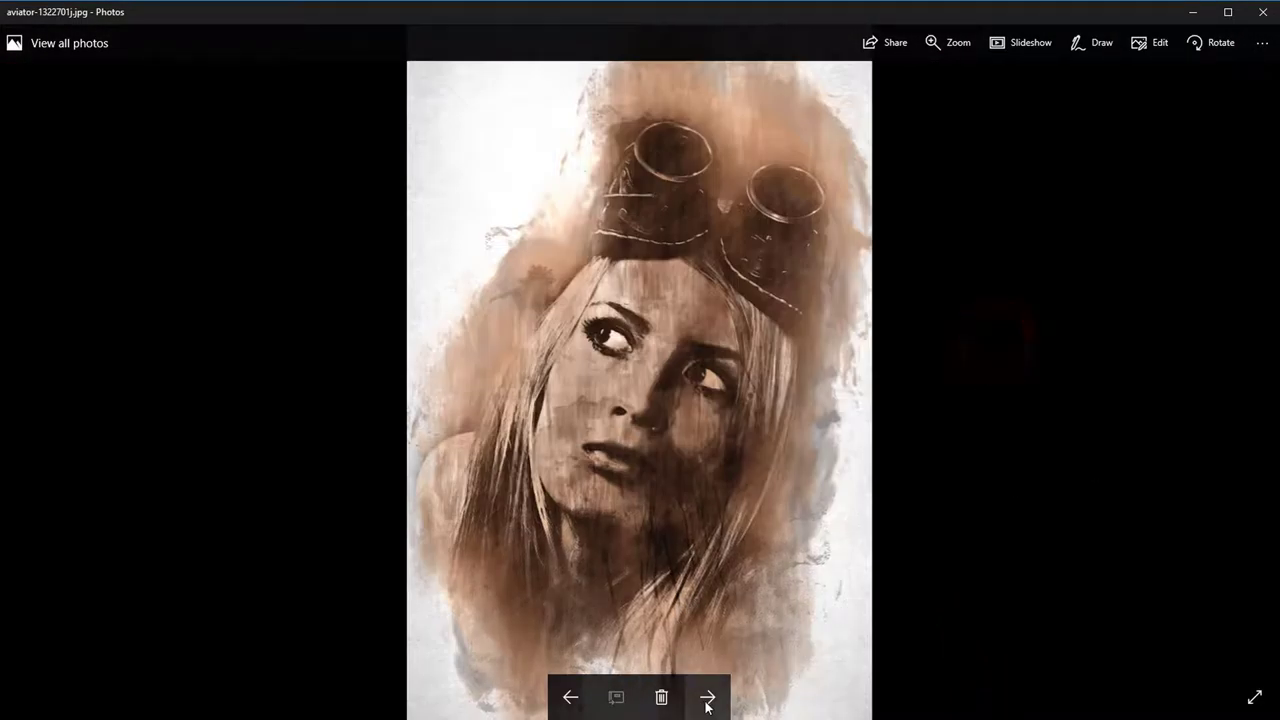
# Inspect the blue painted ibis's head and lower body, then advance to the red-masked woman photo
pyautogui.click(707, 700)
pyautogui.click(707, 700)
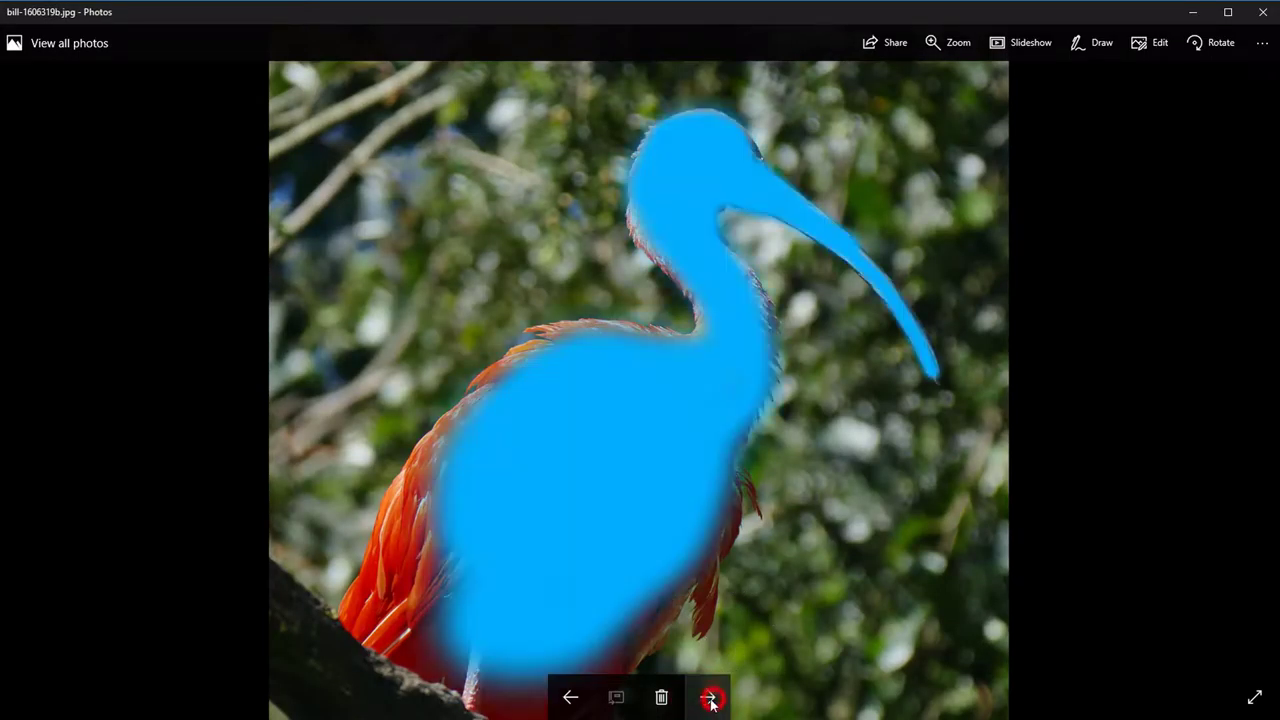
pyautogui.doubleClick(750, 195)
pyautogui.moveTo(750, 195); pyautogui.dragTo(1103, 392)
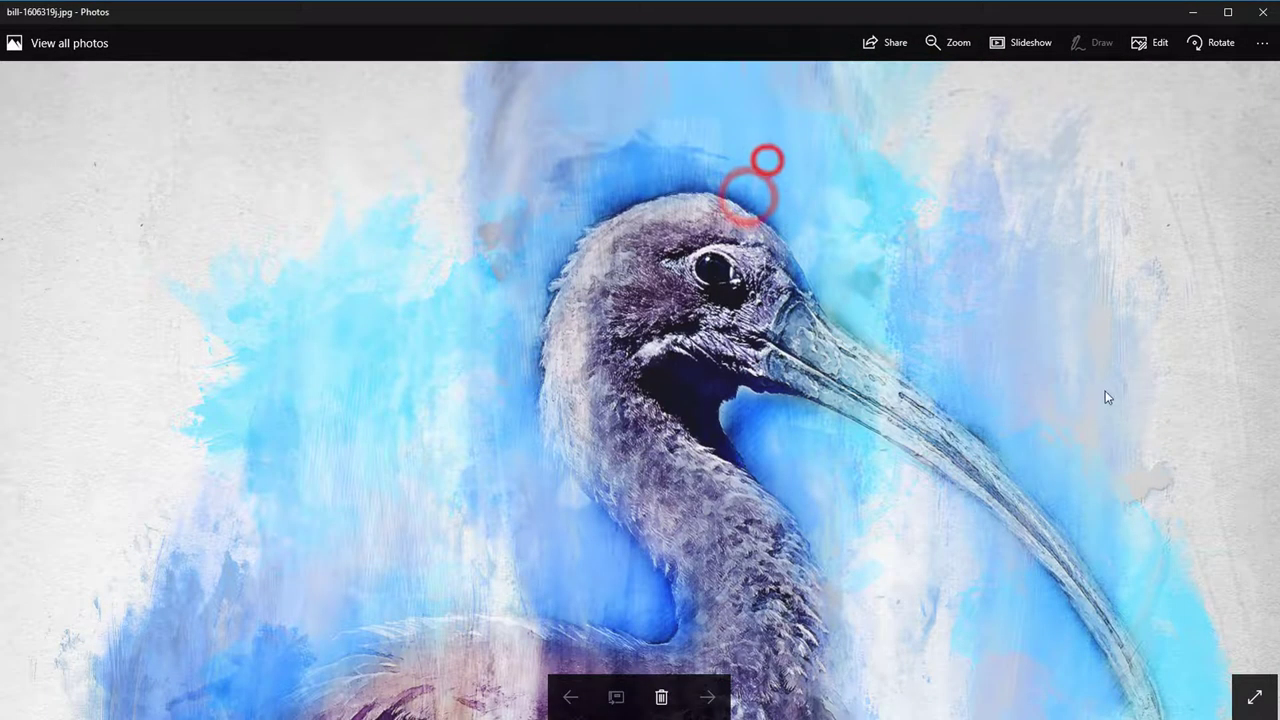
pyautogui.scroll(-5, 1166, 583)
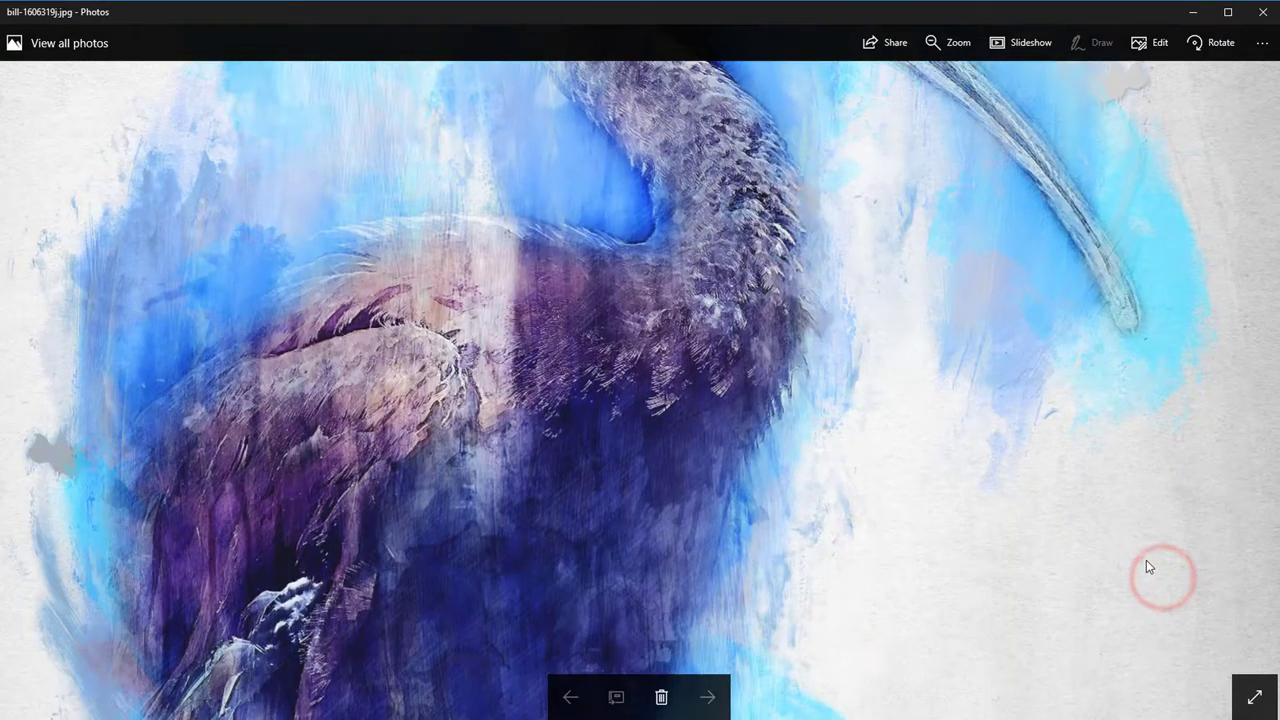
pyautogui.moveTo(1148, 565); pyautogui.dragTo(1184, 113)
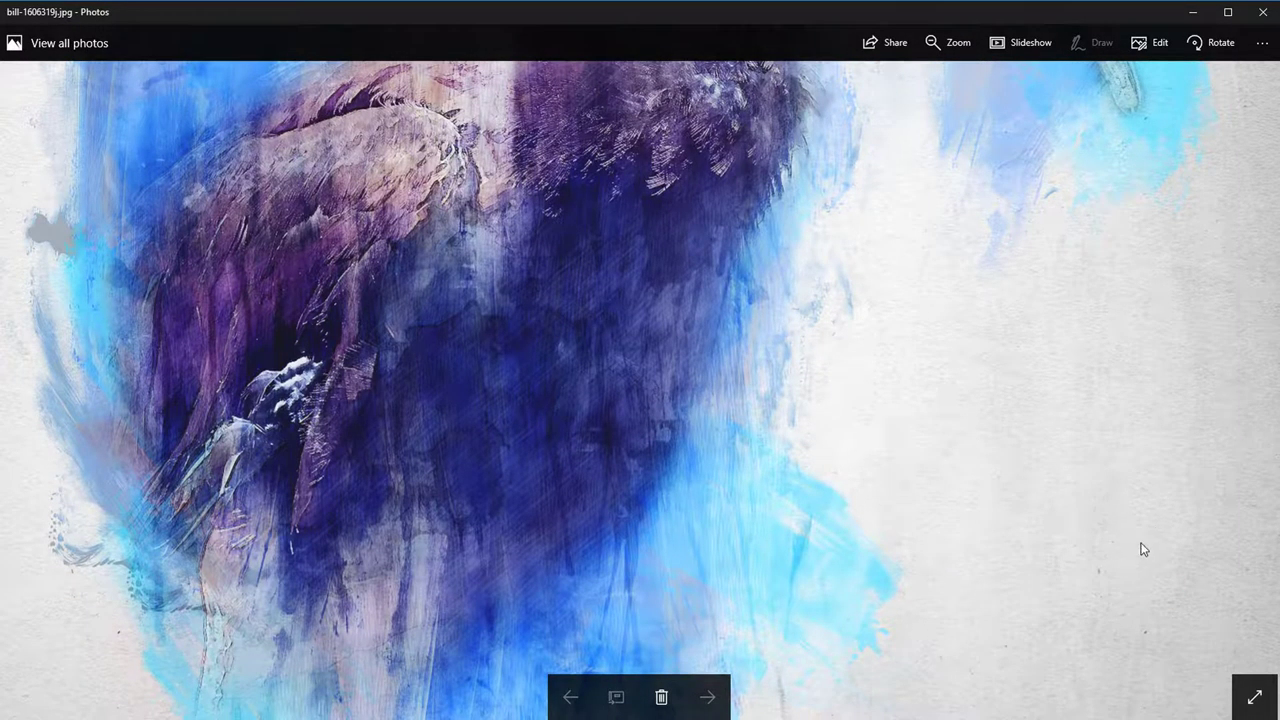
pyautogui.moveTo(1146, 646); pyautogui.dragTo(1134, 363)
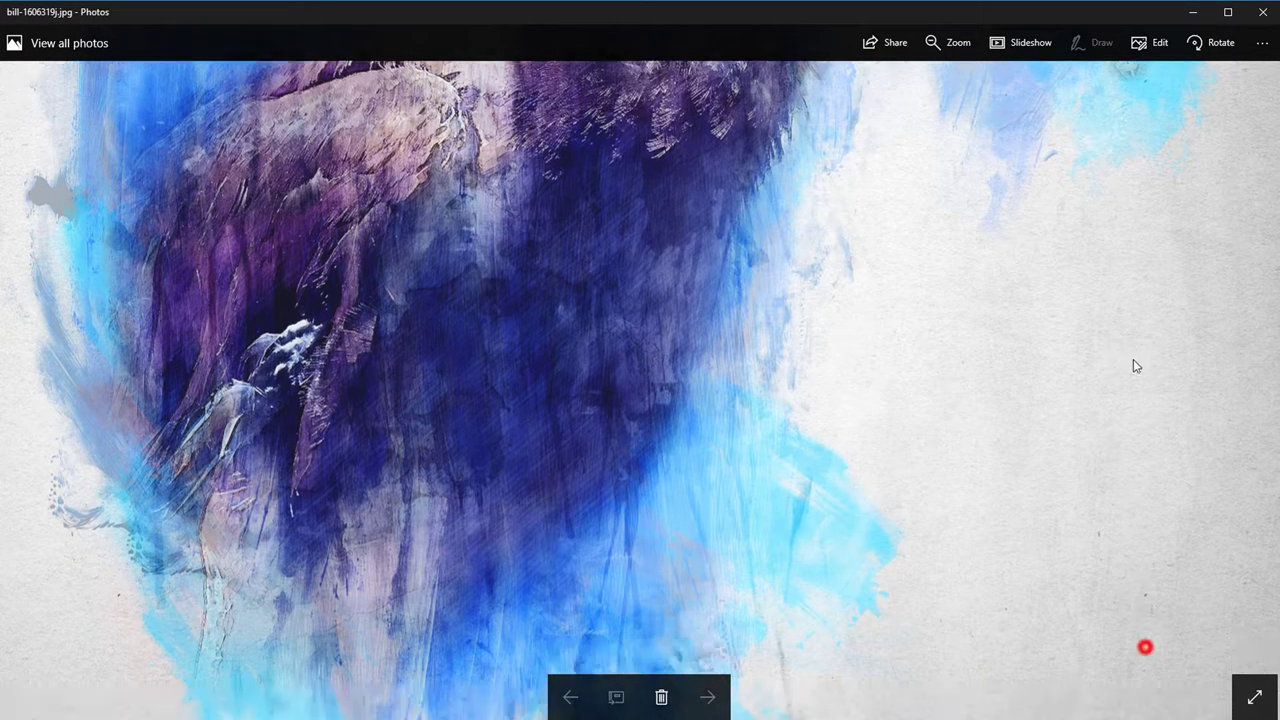
pyautogui.doubleClick(1100, 466)
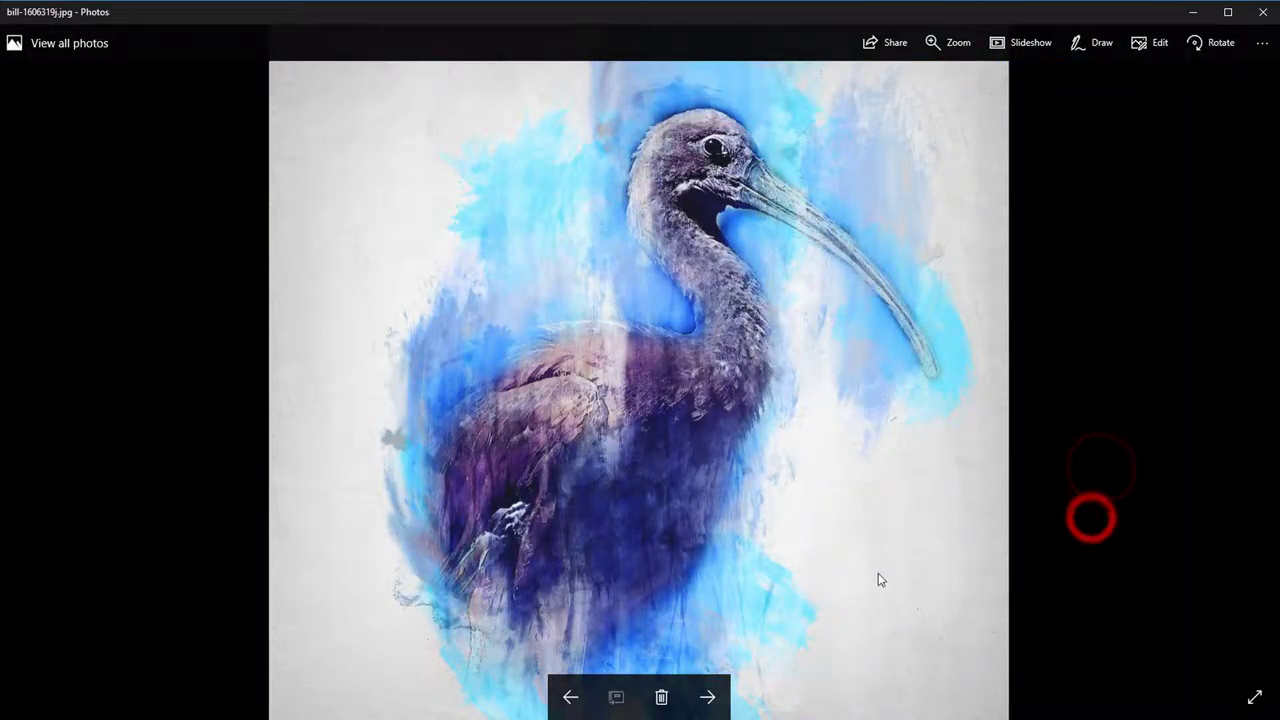
pyautogui.click(709, 698)
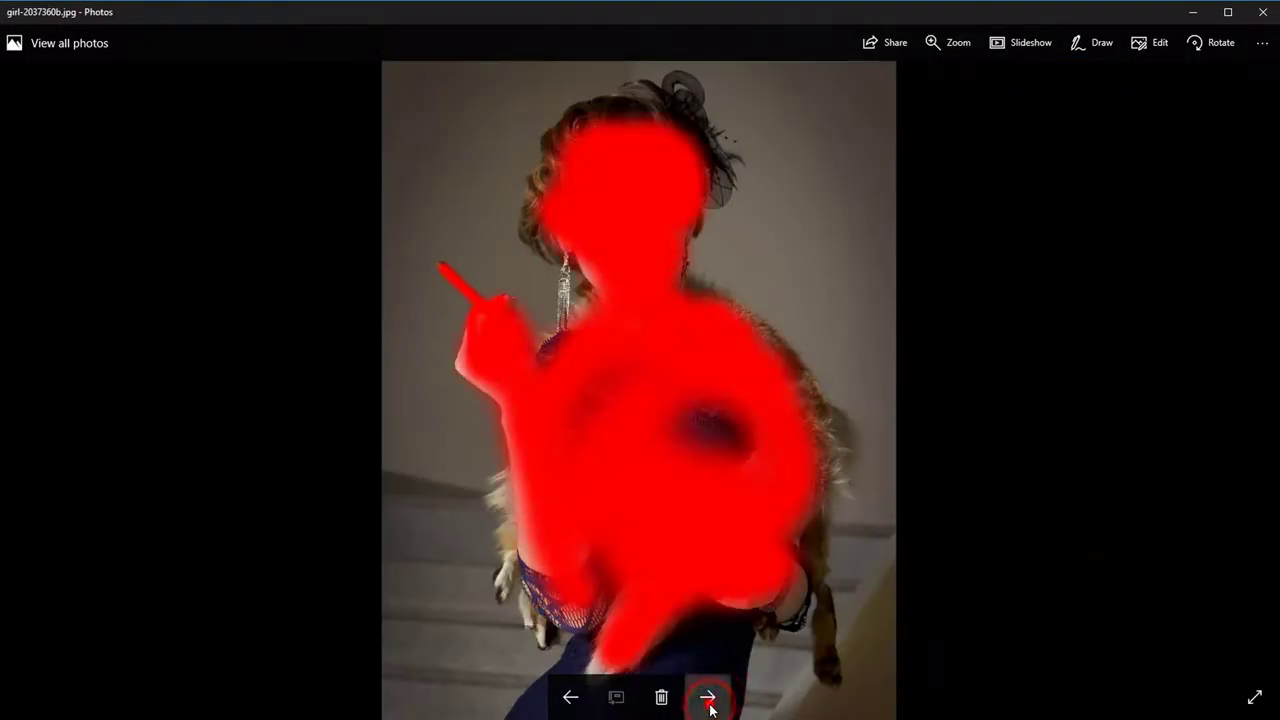
# Zoom into the yellow watercolor portrait and pan from the head down to the chest
pyautogui.click(709, 700)
pyautogui.doubleClick(729, 245)
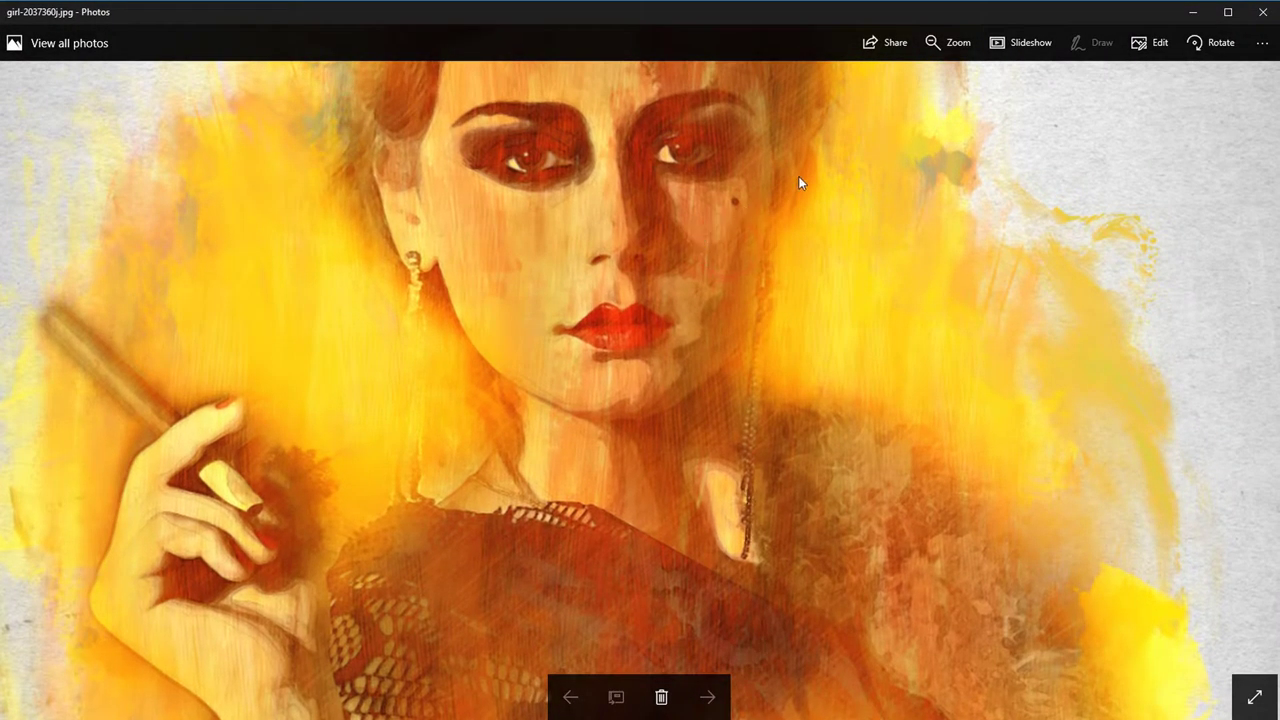
pyautogui.moveTo(800, 183); pyautogui.dragTo(1055, 517)
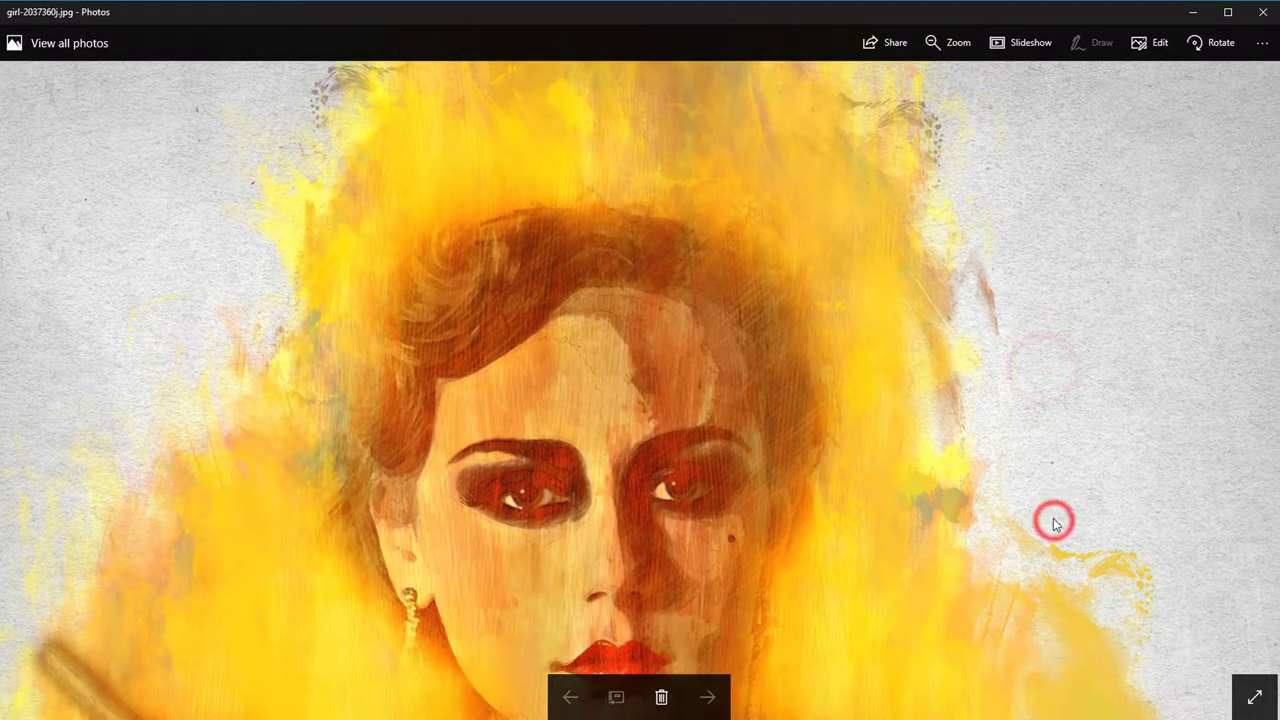
pyautogui.moveTo(1058, 550); pyautogui.dragTo(1054, 463)
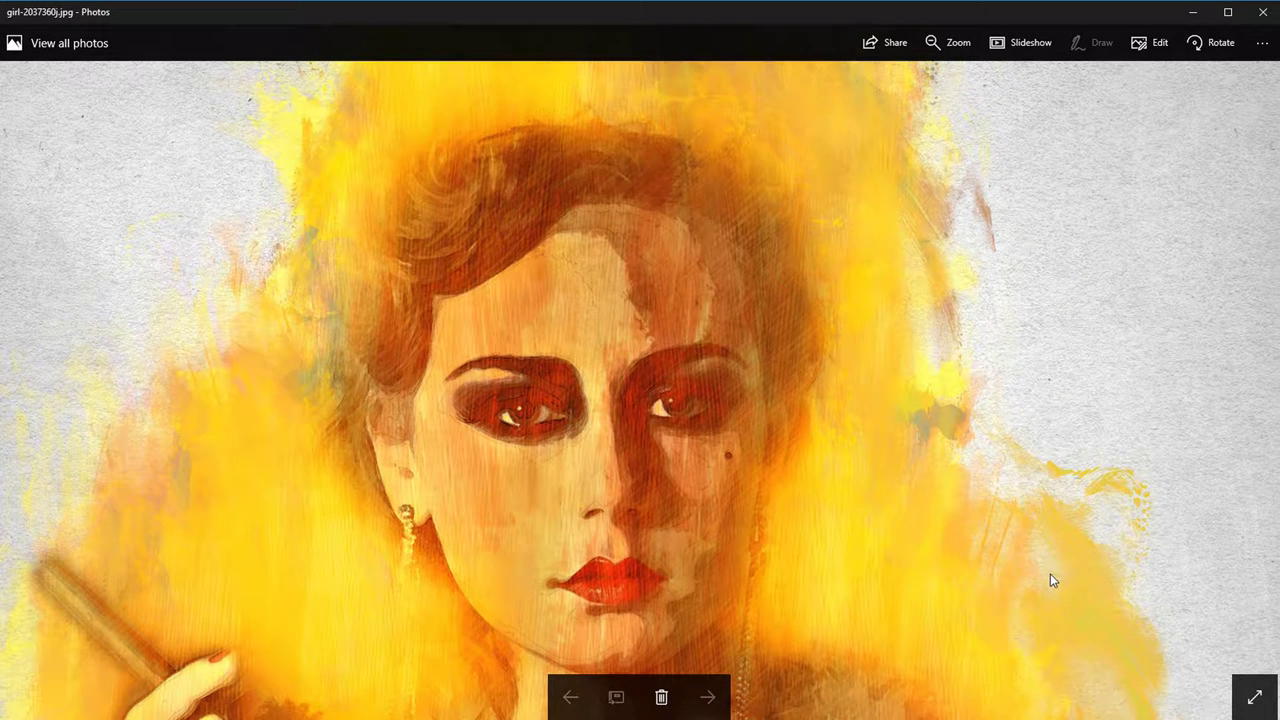
pyautogui.moveTo(1050, 576); pyautogui.dragTo(1040, 522)
pyautogui.moveTo(1029, 643); pyautogui.dragTo(1030, 446)
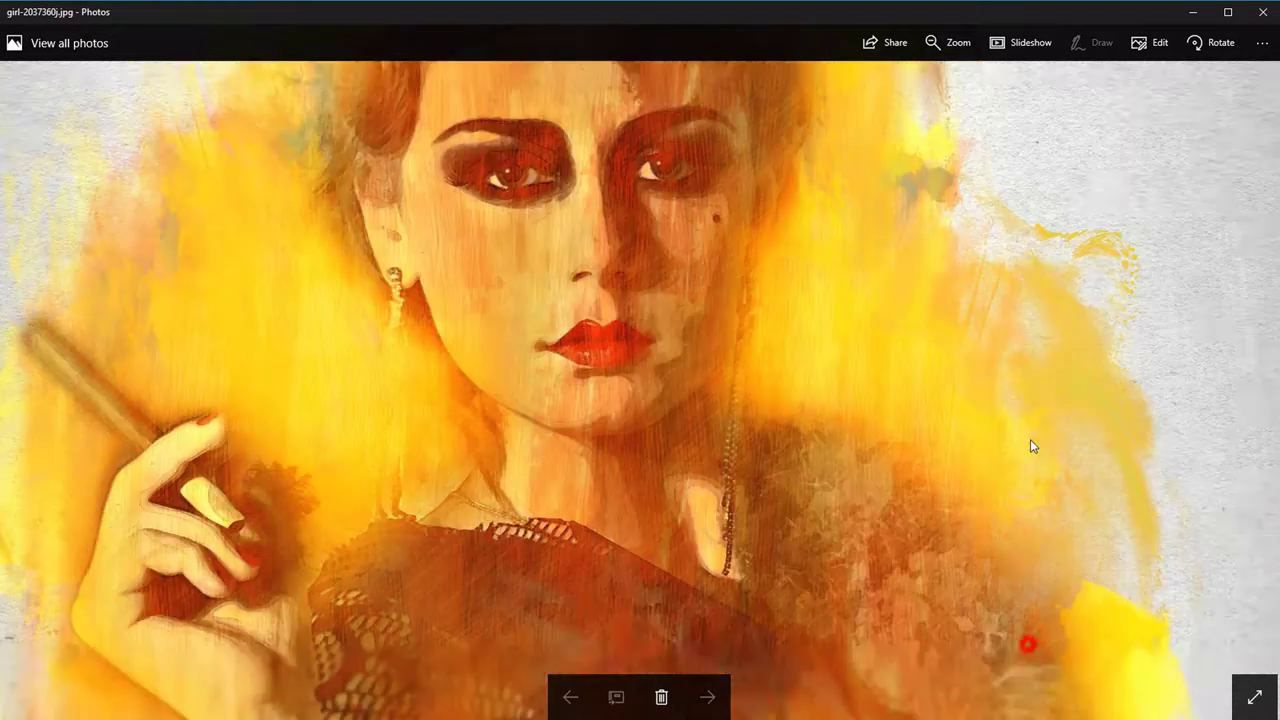
# Pan over the hand and lower body, restore full view, and move on to hornbill-356655.jpg
pyautogui.moveTo(1052, 633); pyautogui.dragTo(1046, 456)
pyautogui.moveTo(1058, 672); pyautogui.dragTo(1037, 379)
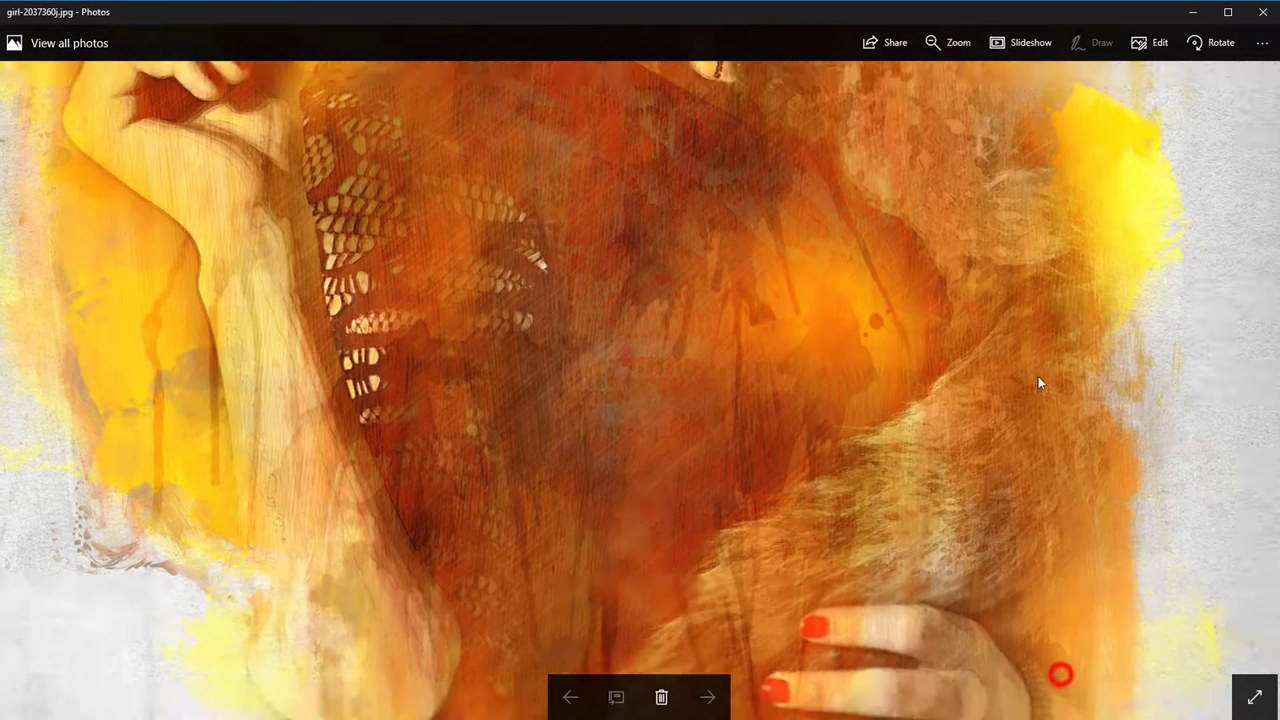
pyautogui.moveTo(1118, 690); pyautogui.dragTo(1088, 501)
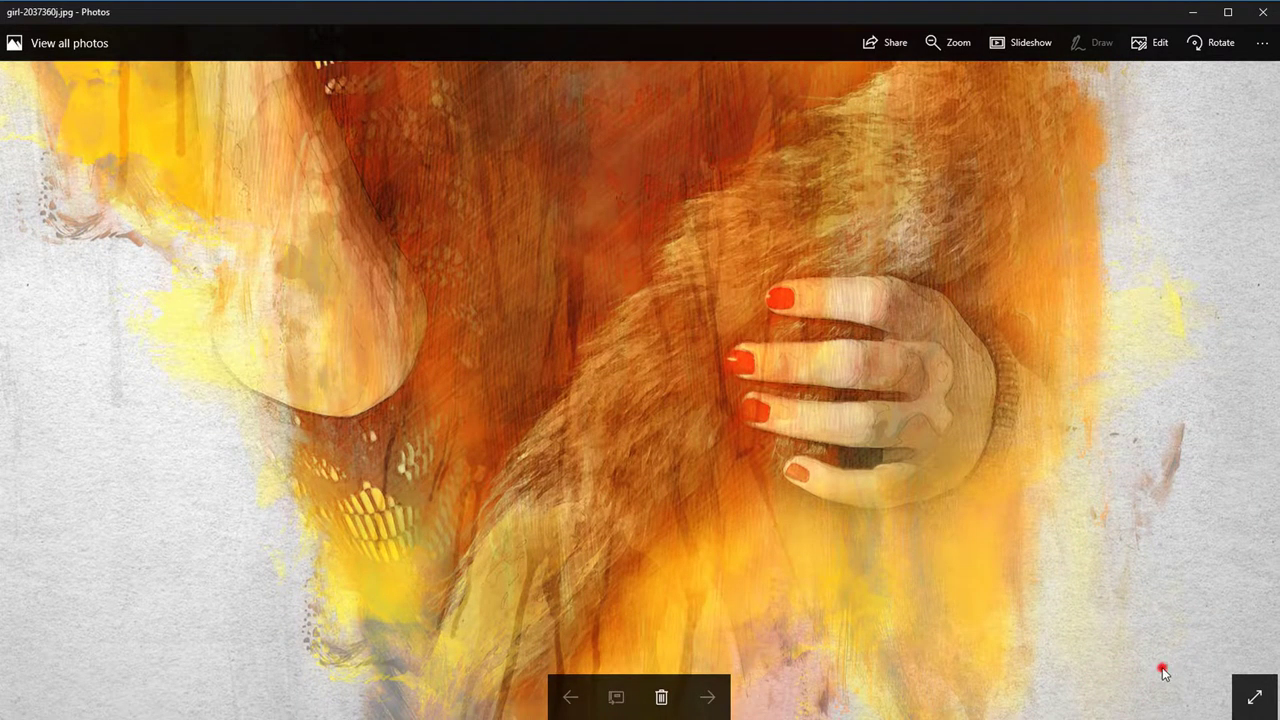
pyautogui.moveTo(1162, 670)
pyautogui.mouseDown()
pyautogui.moveTo(1153, 485)
pyautogui.moveTo(1157, 586)
pyautogui.mouseUp()
pyautogui.moveTo(1131, 446); pyautogui.dragTo(1133, 634)
pyautogui.moveTo(1109, 477); pyautogui.dragTo(1111, 580)
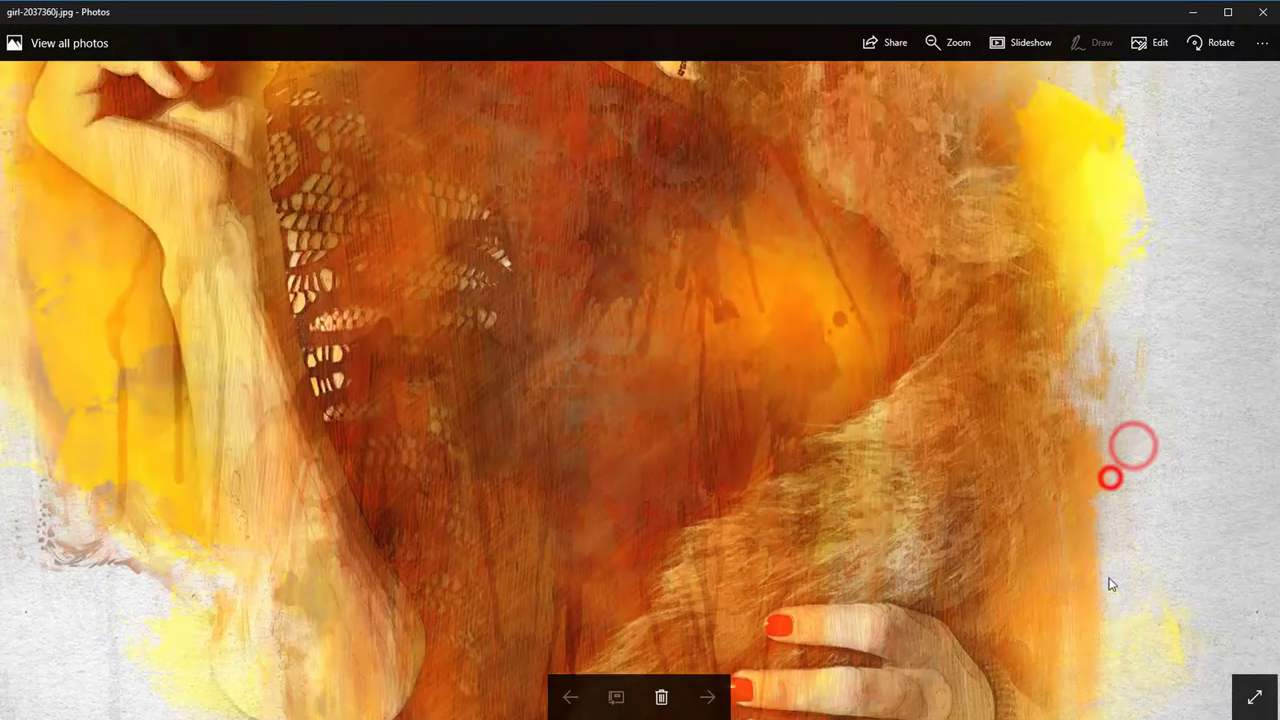
pyautogui.doubleClick(1108, 571)
pyautogui.click(712, 694)
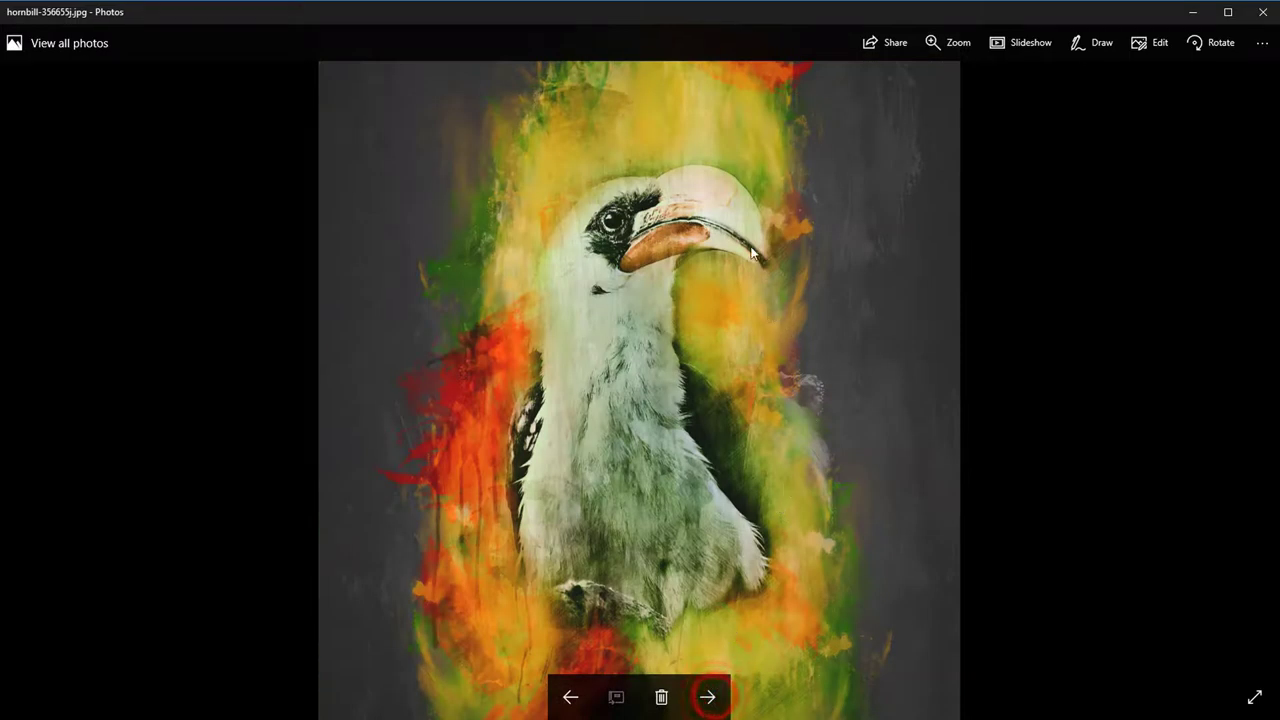
# Zoom into the hornbill painting and pan over its beak, head and white chest
pyautogui.doubleClick(738, 244)
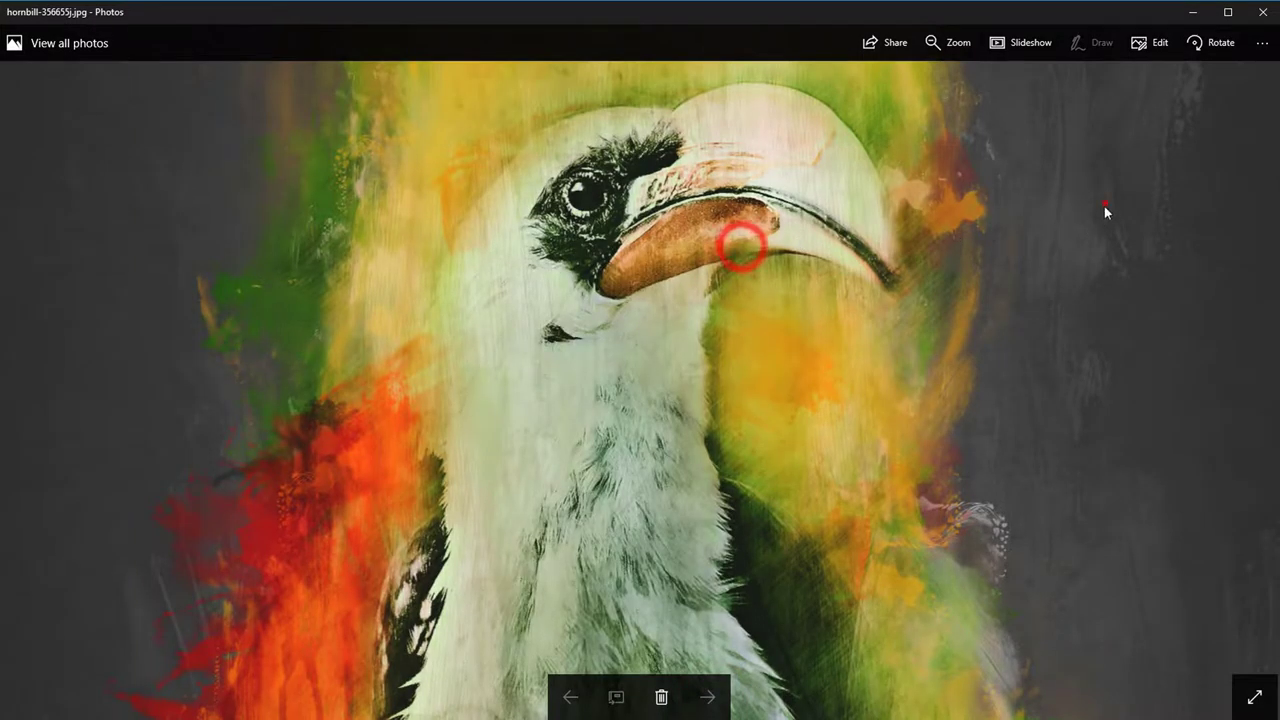
pyautogui.moveTo(1102, 205); pyautogui.dragTo(1101, 531)
pyautogui.moveTo(1121, 305); pyautogui.dragTo(1106, 465)
pyautogui.moveTo(1092, 512); pyautogui.dragTo(1088, 506)
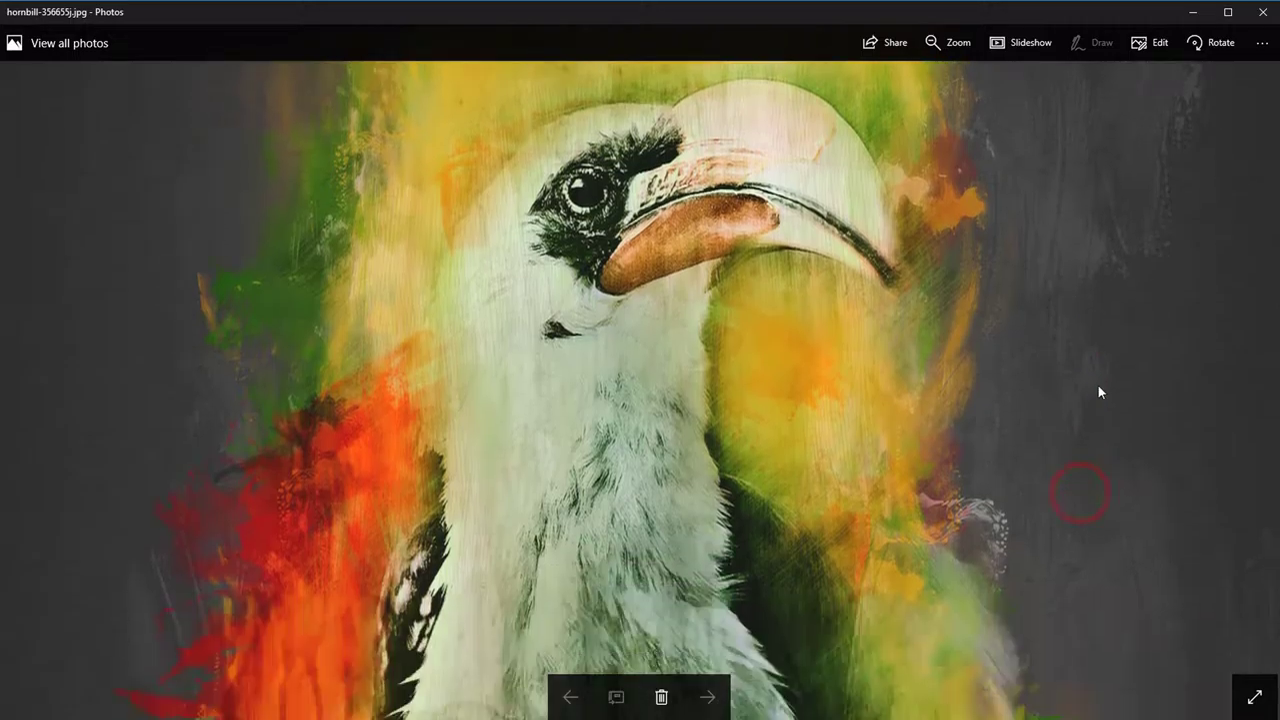
pyautogui.moveTo(1111, 618); pyautogui.dragTo(1114, 466)
pyautogui.moveTo(1131, 643)
pyautogui.mouseDown()
pyautogui.moveTo(1122, 507)
pyautogui.moveTo(1140, 403)
pyautogui.mouseUp()
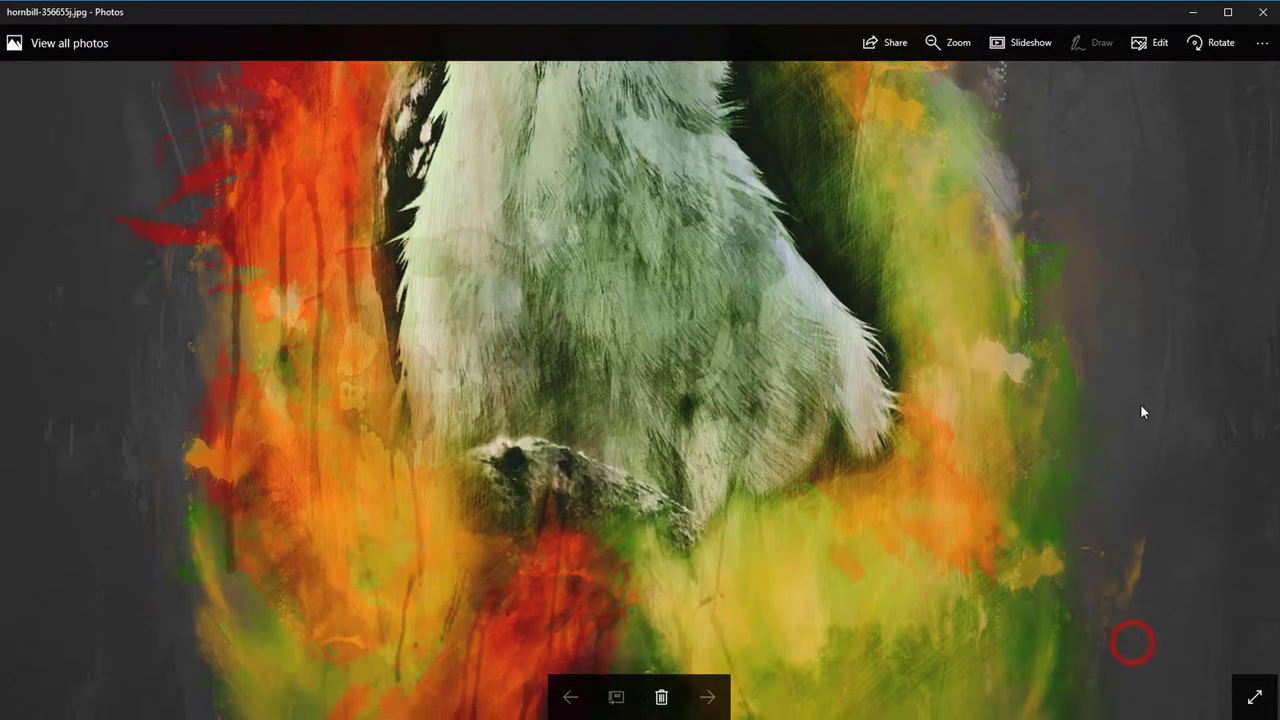
pyautogui.moveTo(1100, 300); pyautogui.dragTo(1077, 384)
pyautogui.doubleClick(1080, 378)
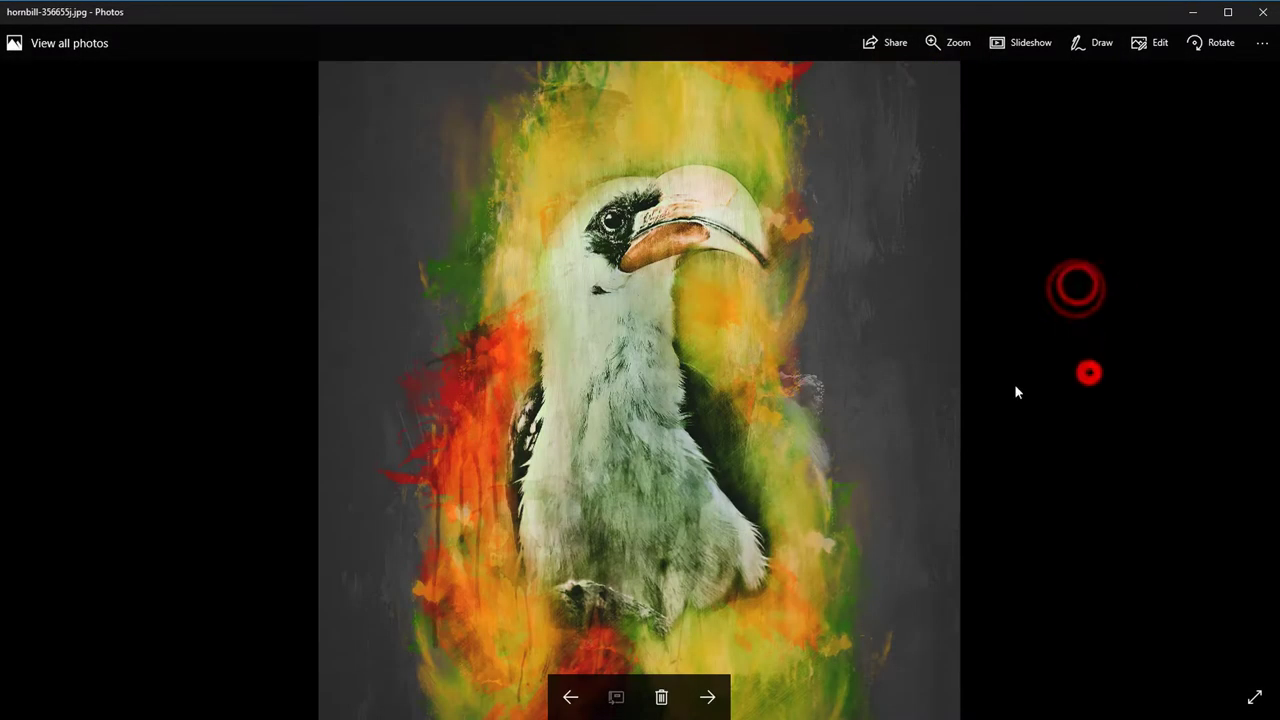
# Inspect the yellow iguana painting's head, eye and leg, then advance to the man photo
pyautogui.click(705, 700)
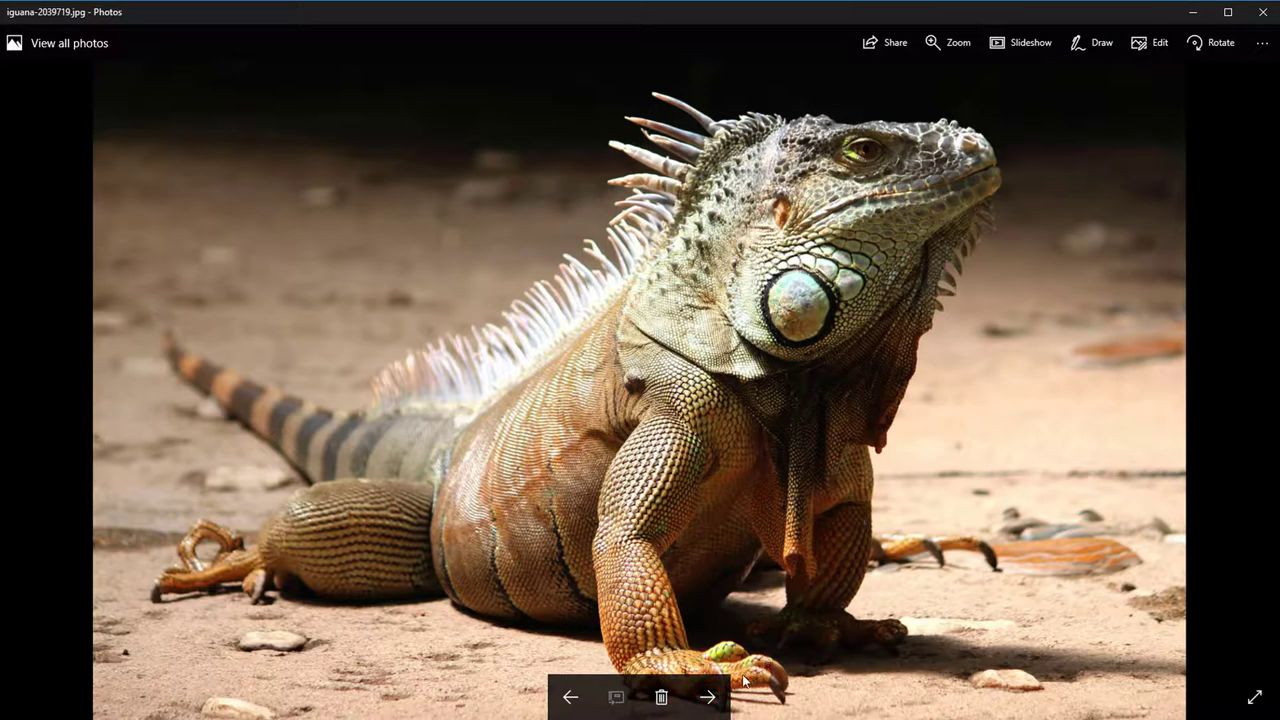
pyautogui.click(710, 699)
pyautogui.click(710, 699)
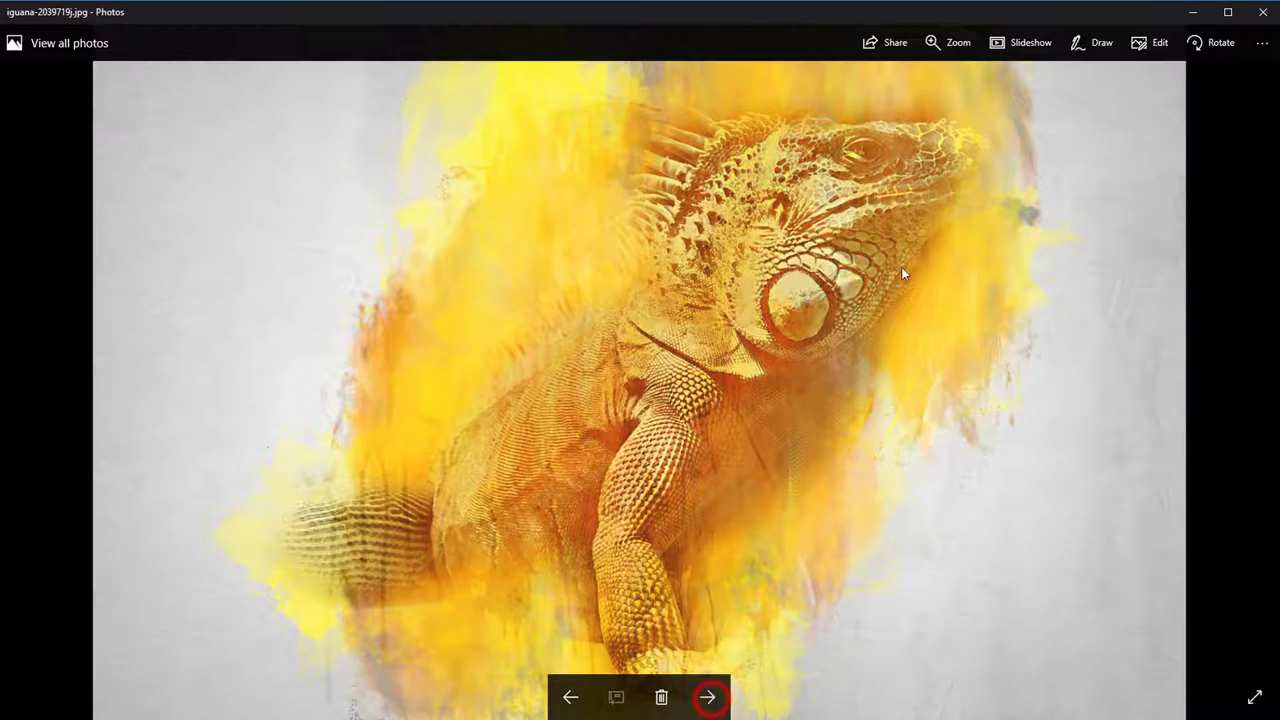
pyautogui.doubleClick(885, 209)
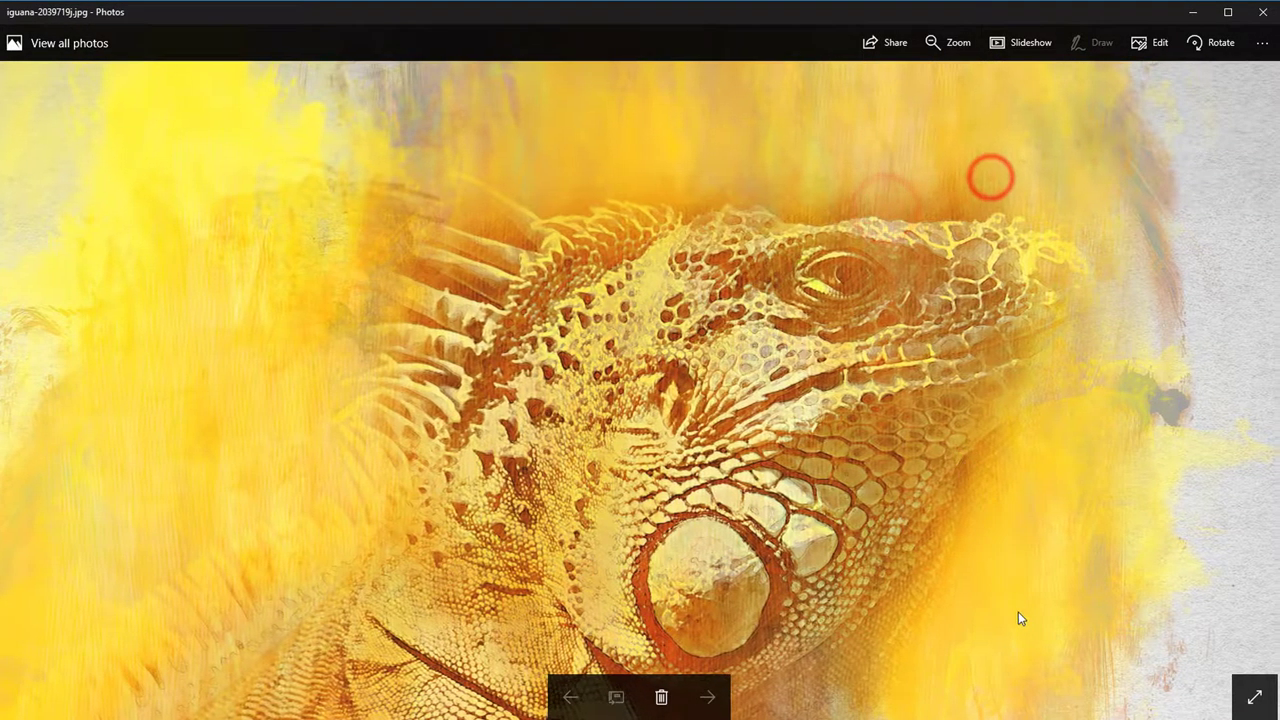
pyautogui.click(1022, 632)
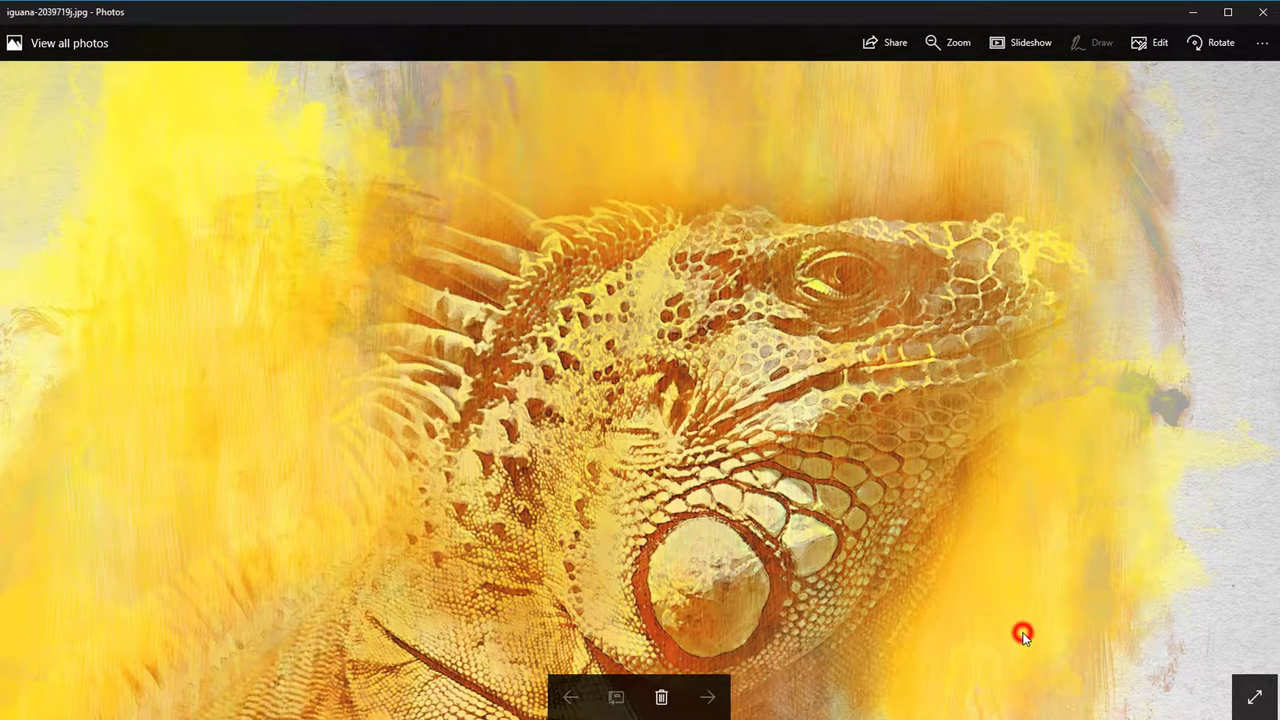
pyautogui.moveTo(1024, 660); pyautogui.dragTo(1035, 418)
pyautogui.moveTo(1054, 660); pyautogui.dragTo(1050, 597)
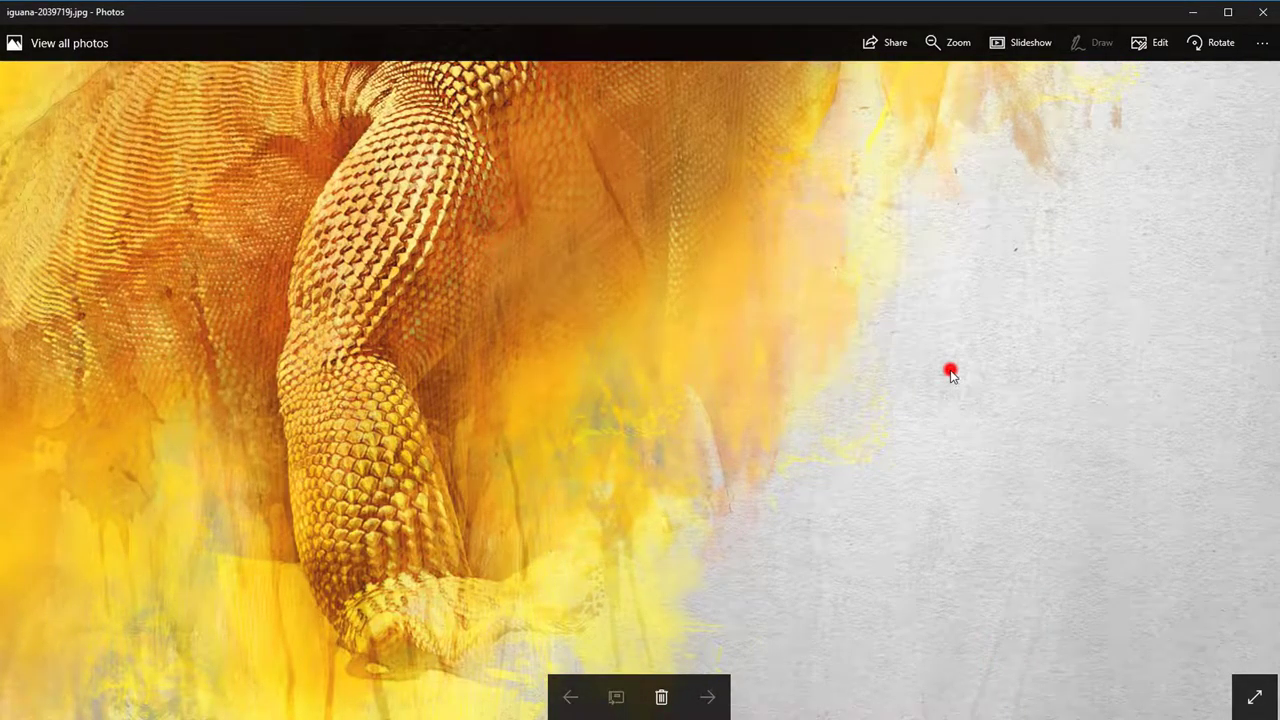
pyautogui.doubleClick(951, 371)
pyautogui.click(707, 697)
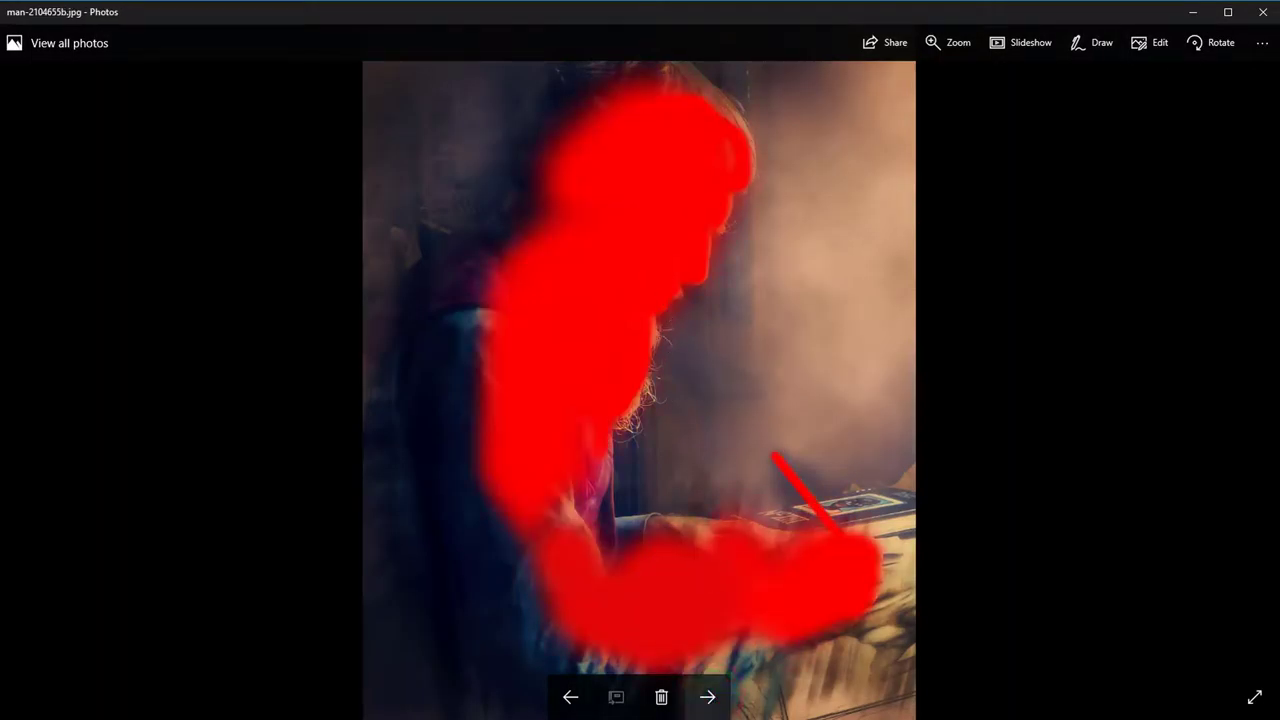
# Zoom into the orange man portrait and pan over his face, beard and hands
pyautogui.click(708, 698)
pyautogui.doubleClick(735, 254)
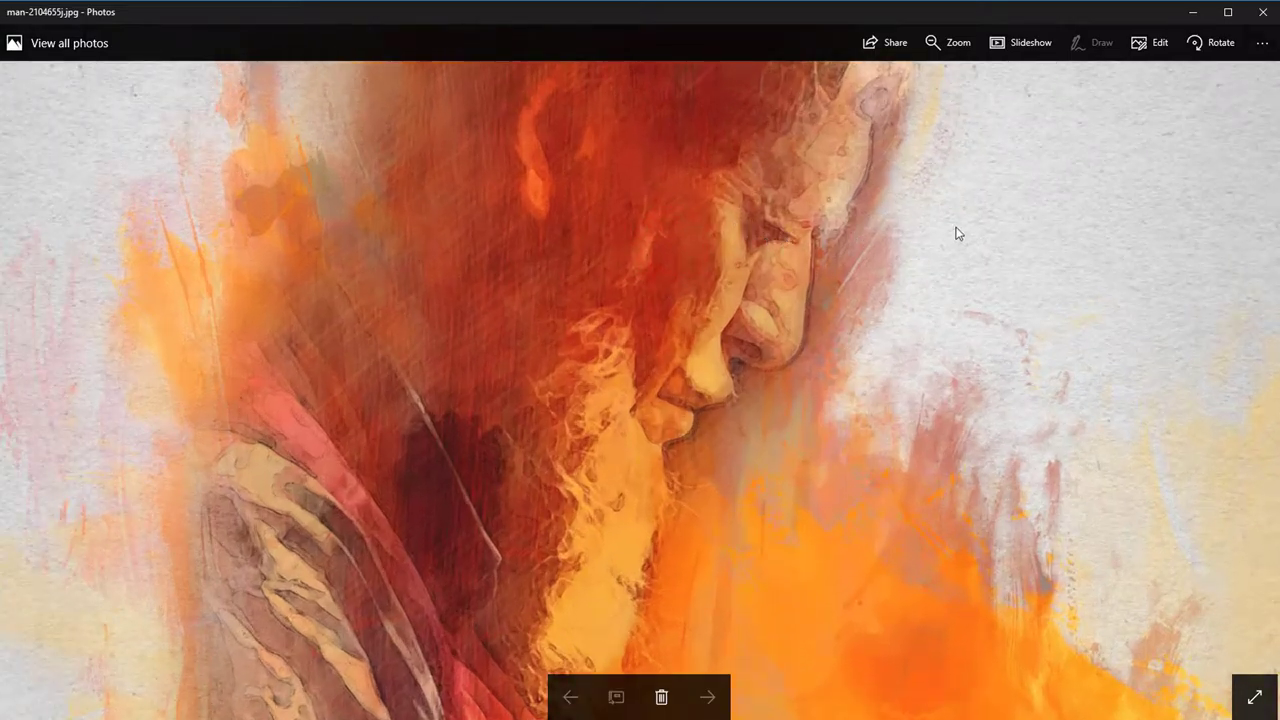
pyautogui.doubleClick(955, 233)
pyautogui.click(986, 334)
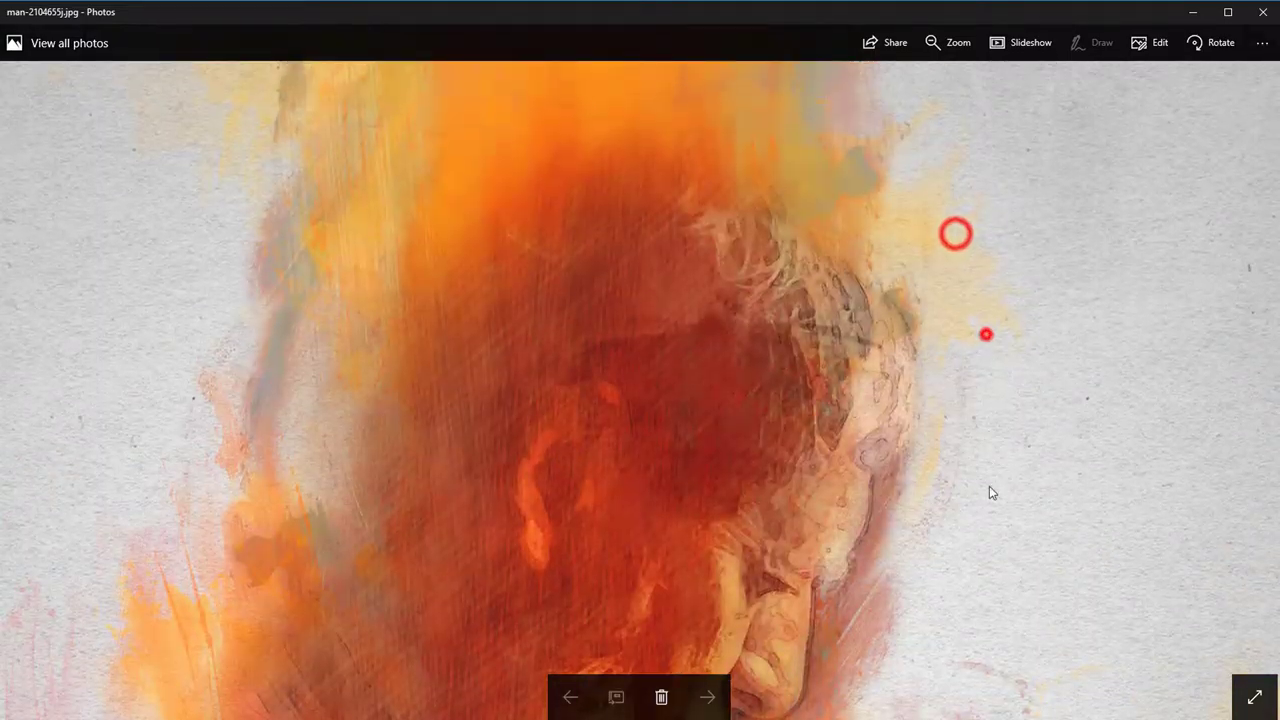
pyautogui.doubleClick(1035, 600)
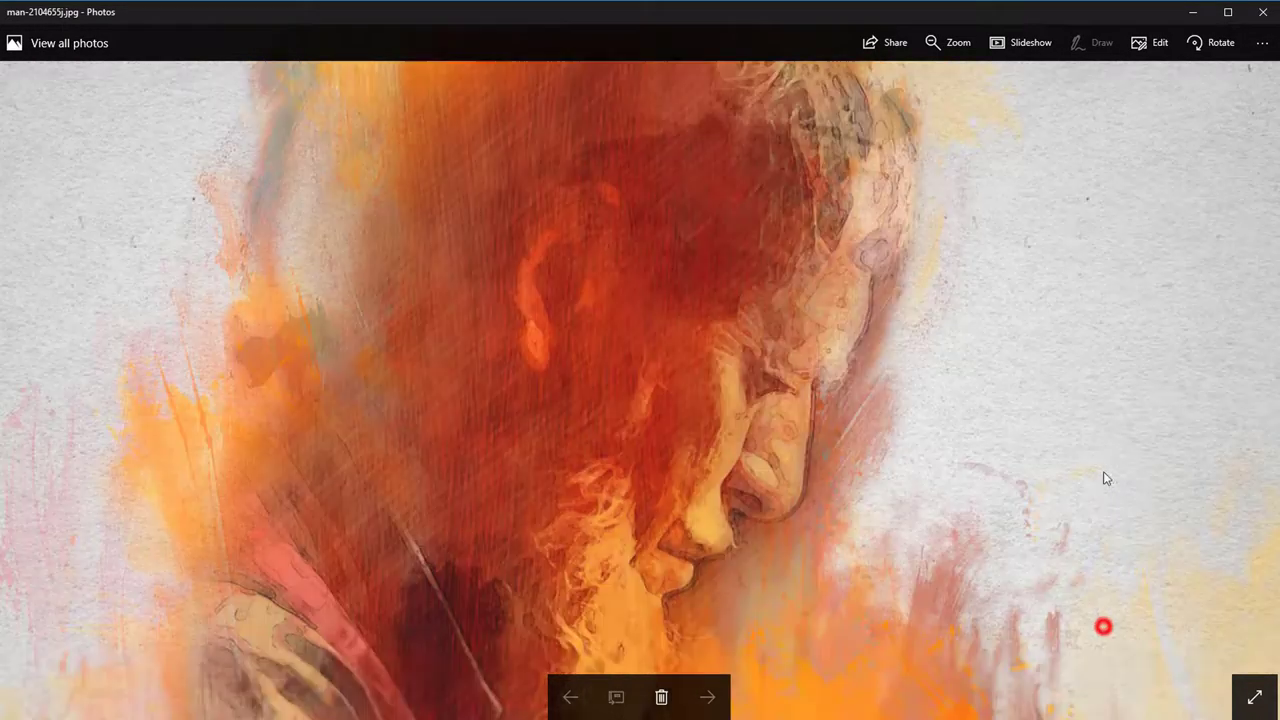
pyautogui.moveTo(1103, 625); pyautogui.dragTo(1108, 425)
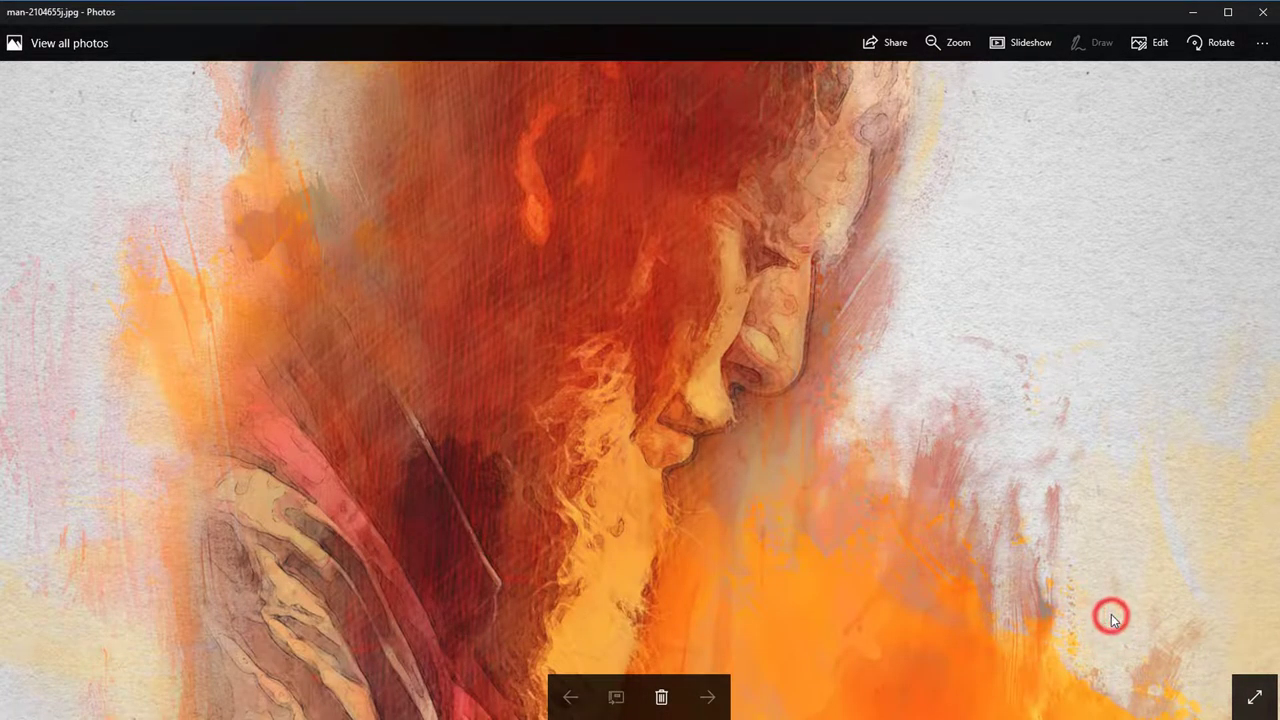
pyautogui.moveTo(1112, 620); pyautogui.dragTo(1163, 500)
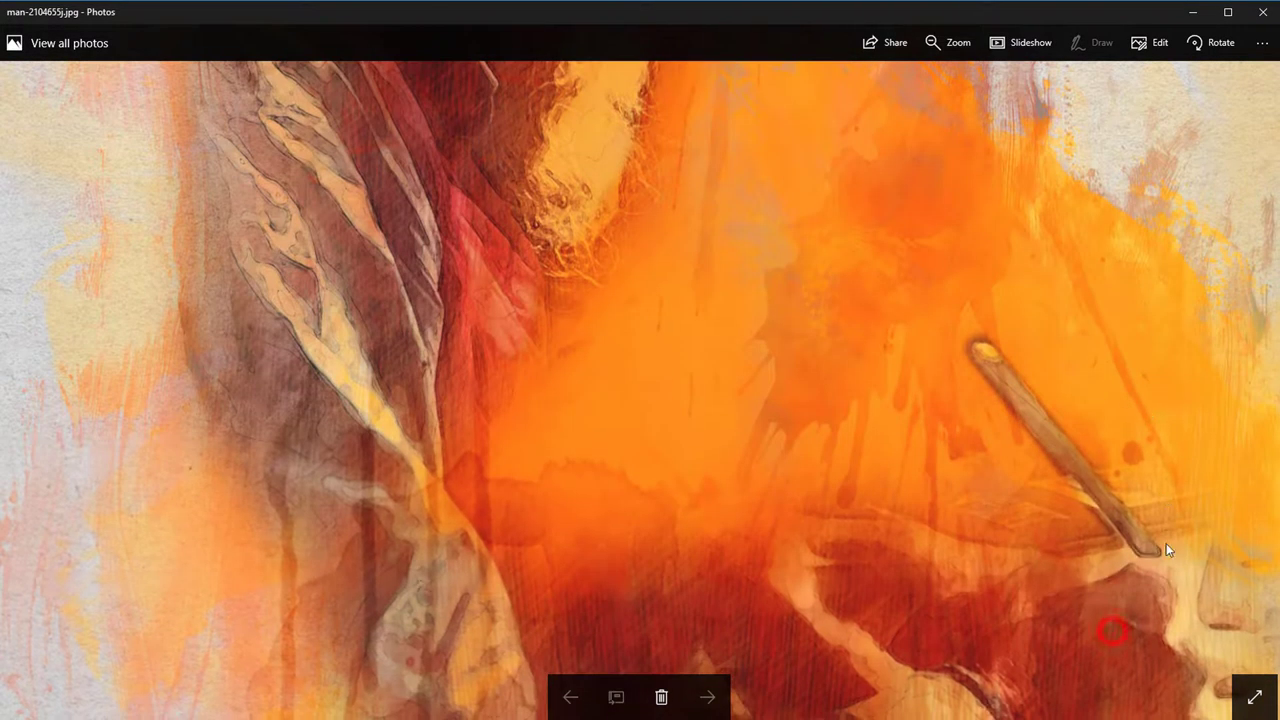
pyautogui.moveTo(1156, 645); pyautogui.dragTo(1028, 247)
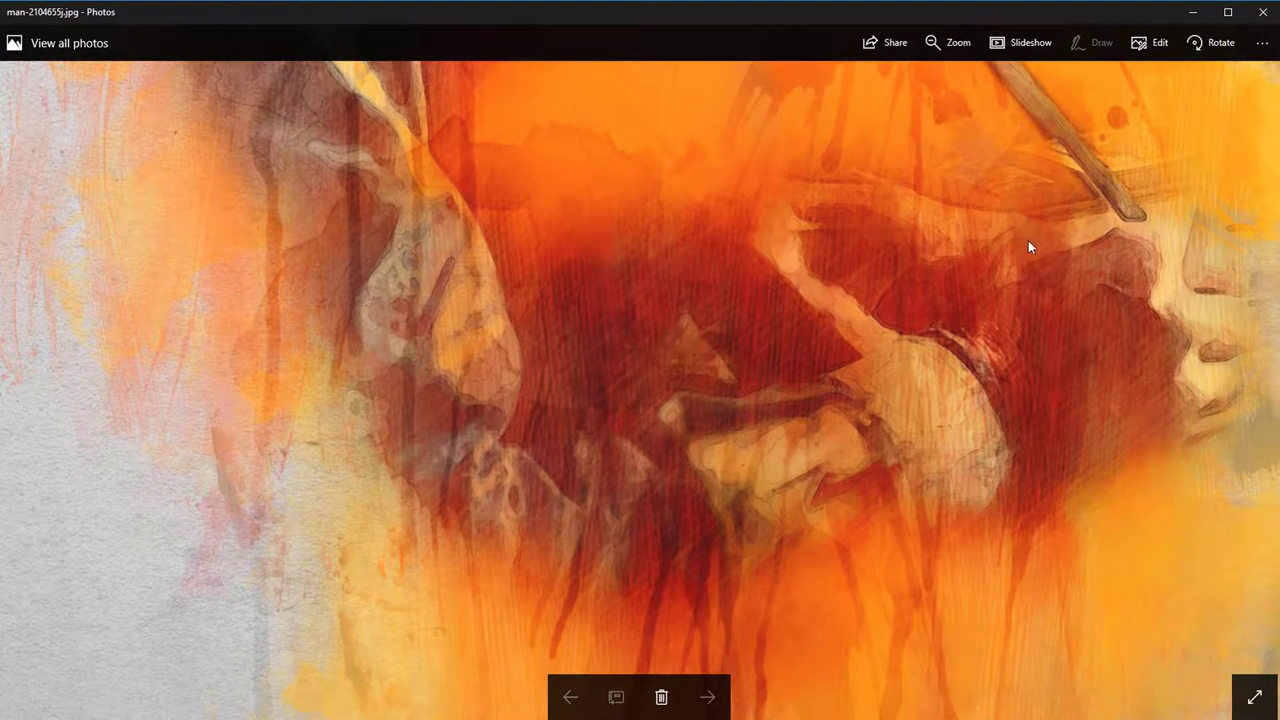
pyautogui.doubleClick(917, 413)
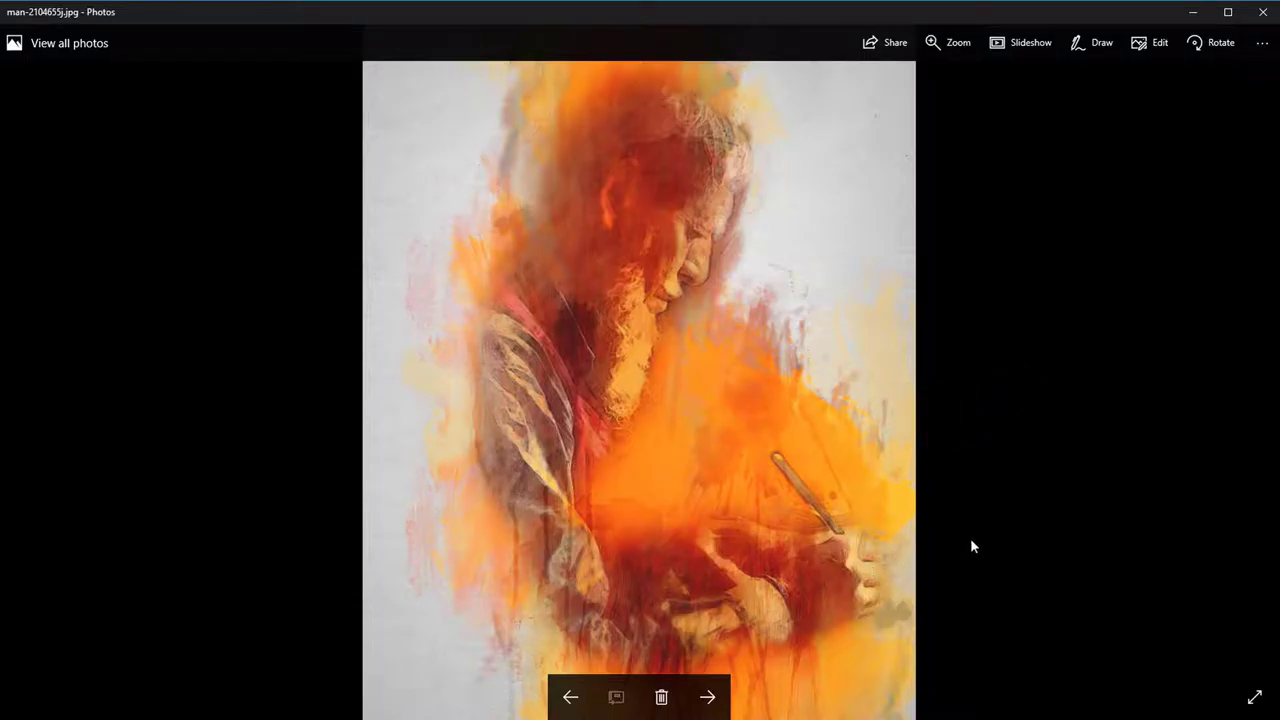
# Page past woman-1255321.jpg and the blurred image to the red woman-1255321j.jpg artwork
pyautogui.click(704, 697)
pyautogui.click(704, 698)
pyautogui.click(705, 700)
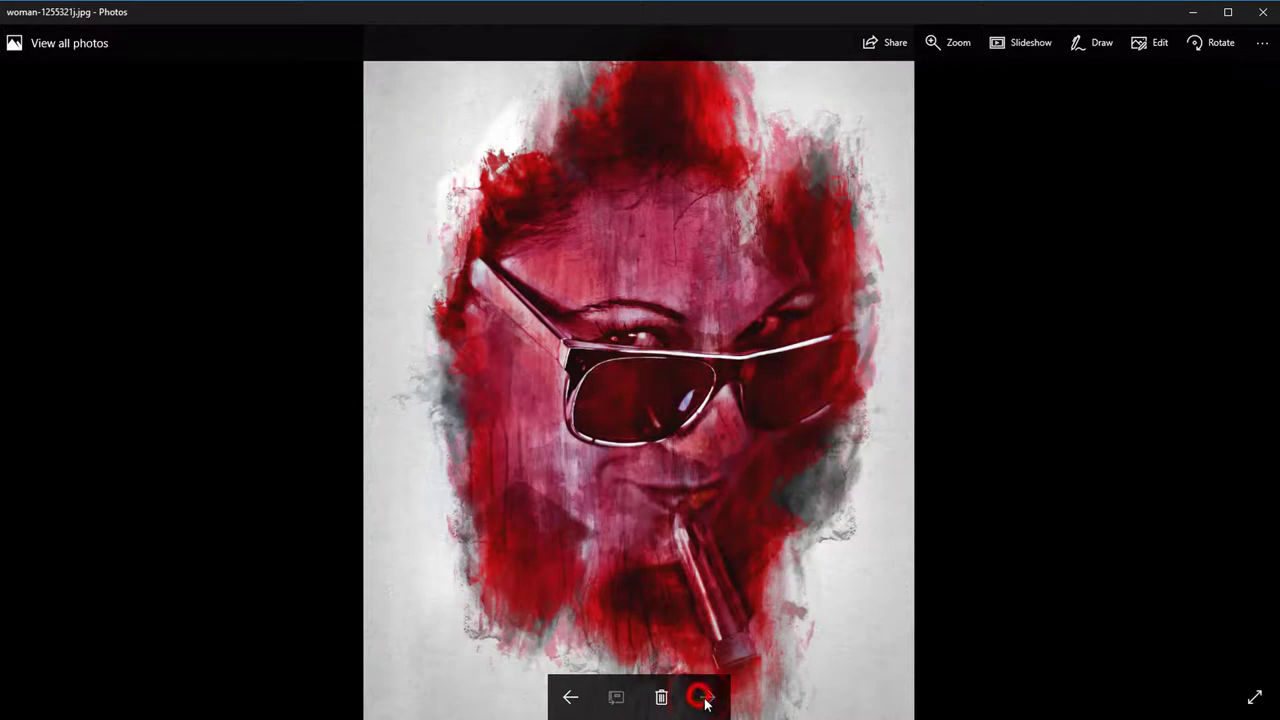
# Zoom into the red portrait's sunglasses and pan up over the forehead and hair
pyautogui.doubleClick(737, 385)
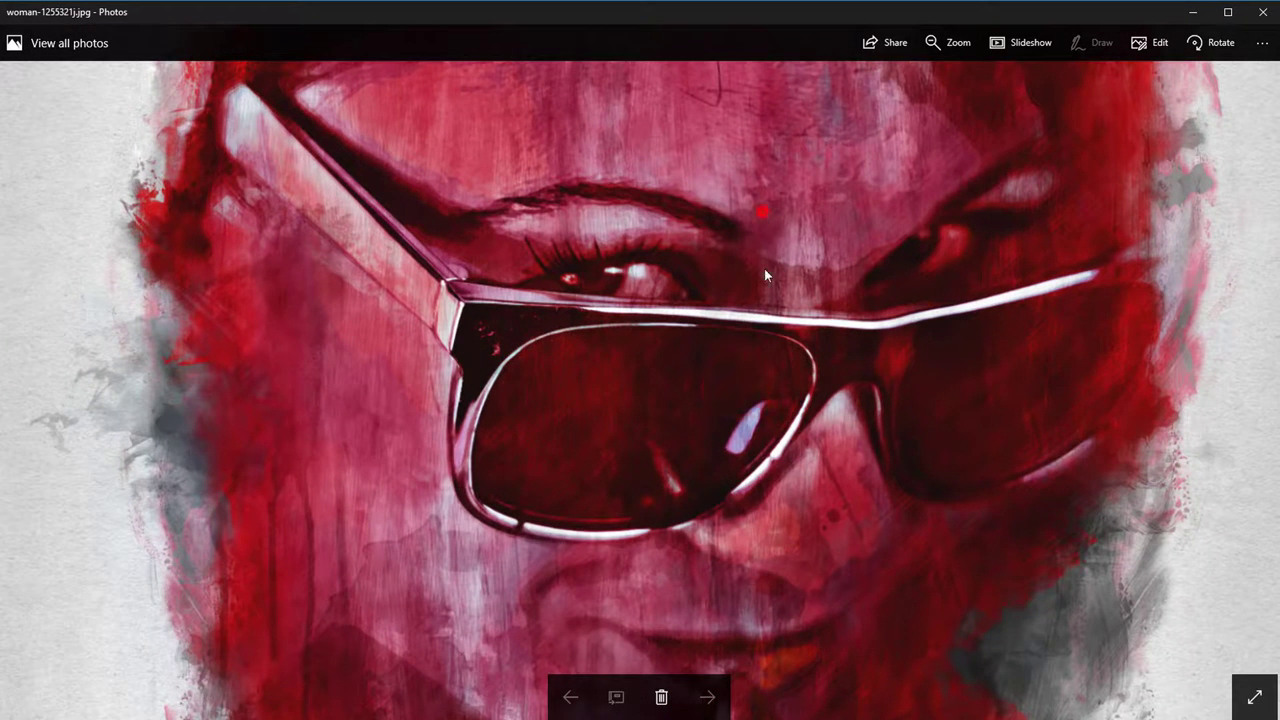
pyautogui.moveTo(765, 268); pyautogui.dragTo(766, 390)
pyautogui.moveTo(758, 331); pyautogui.dragTo(767, 462)
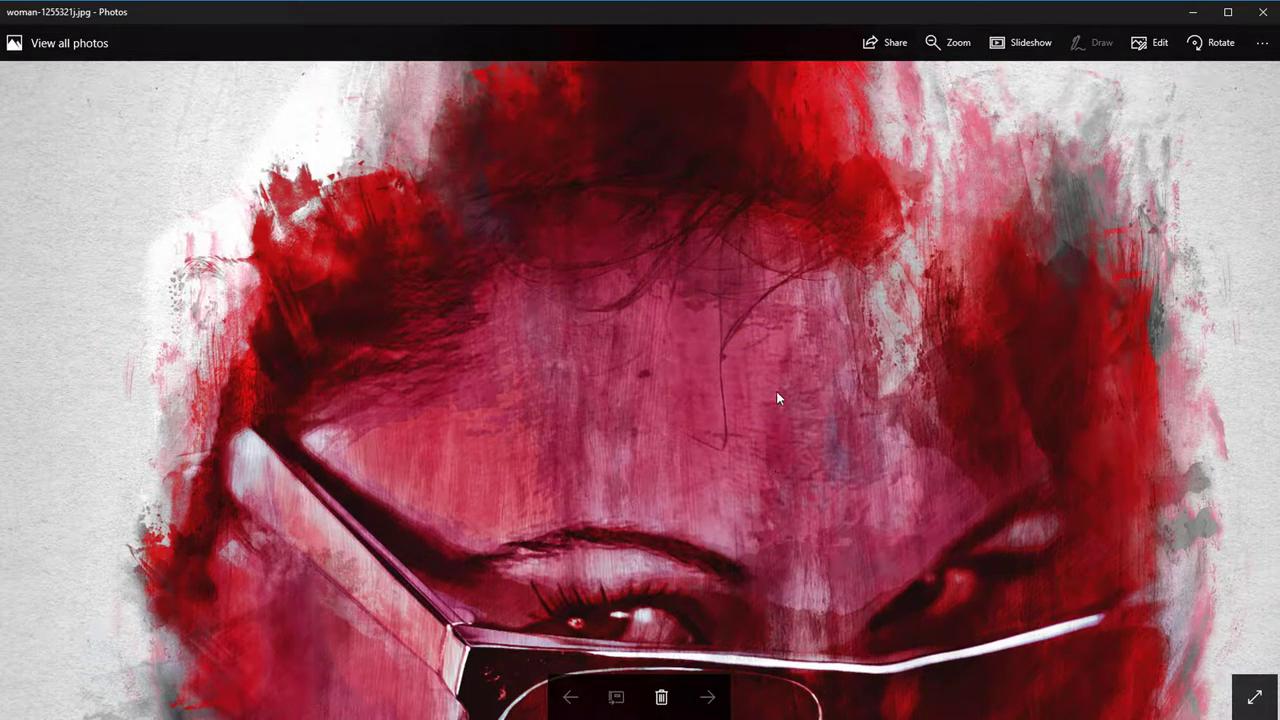
pyautogui.moveTo(777, 390); pyautogui.dragTo(859, 667)
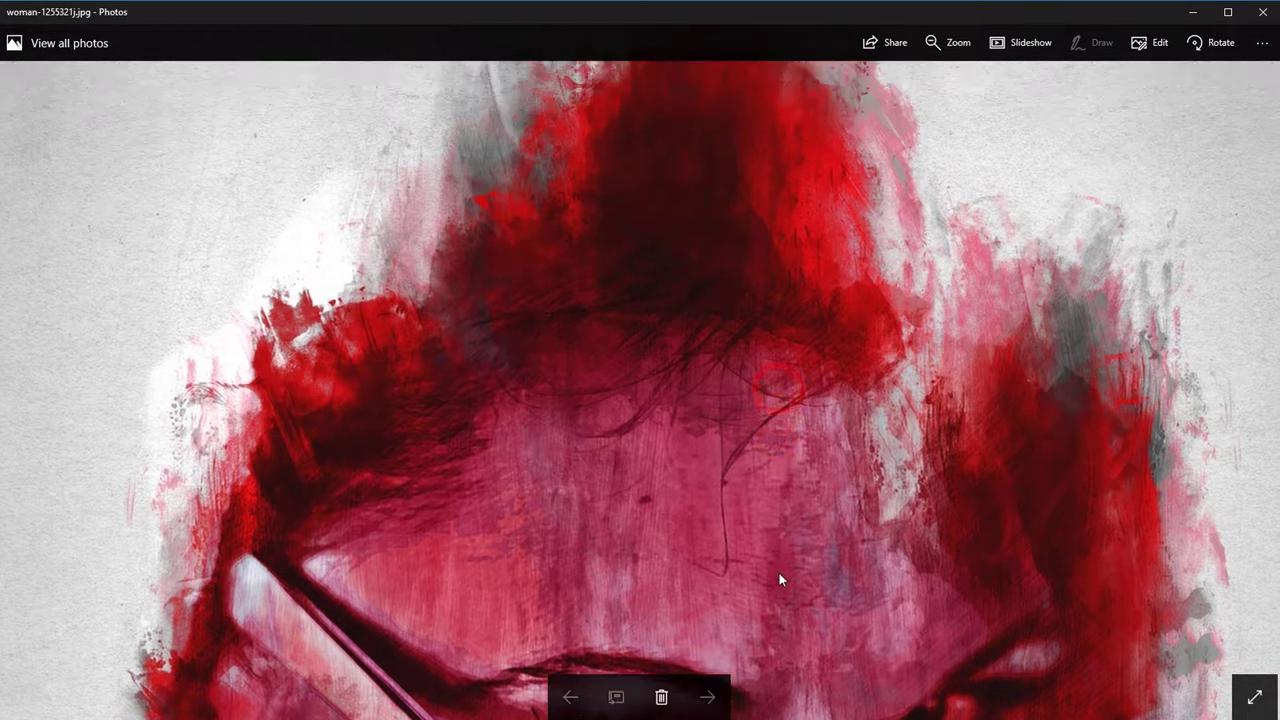
pyautogui.scroll(-3, 859, 610)
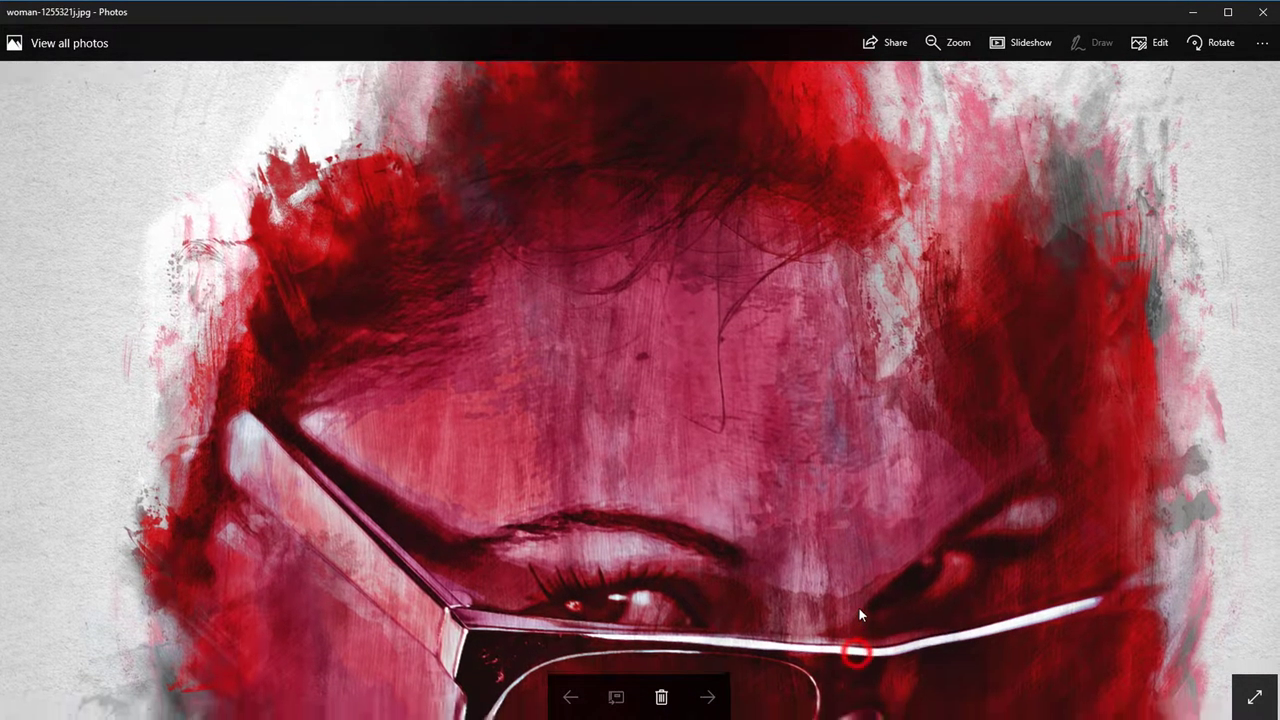
pyautogui.scroll(-2, 857, 608)
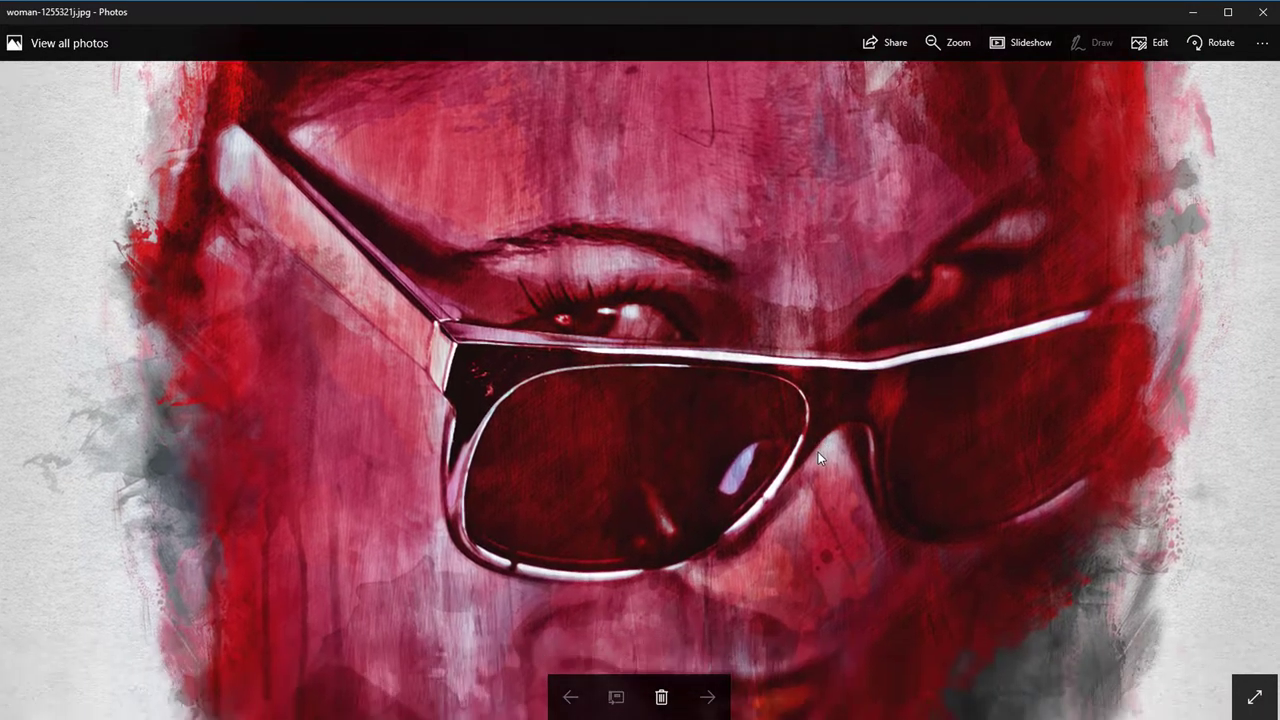
# Pan down over the mouth, chin and straw, then return to full view
pyautogui.moveTo(836, 625); pyautogui.dragTo(810, 403)
pyautogui.moveTo(848, 597); pyautogui.dragTo(846, 528)
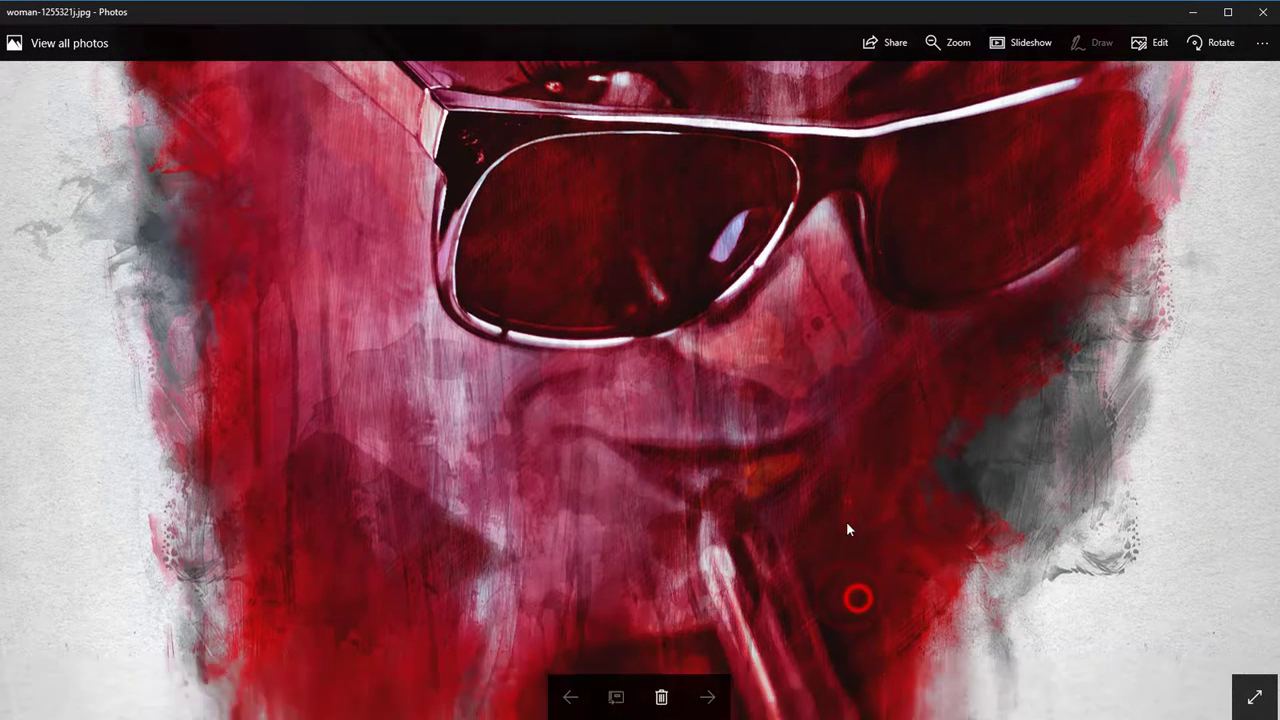
pyautogui.moveTo(879, 667); pyautogui.dragTo(864, 558)
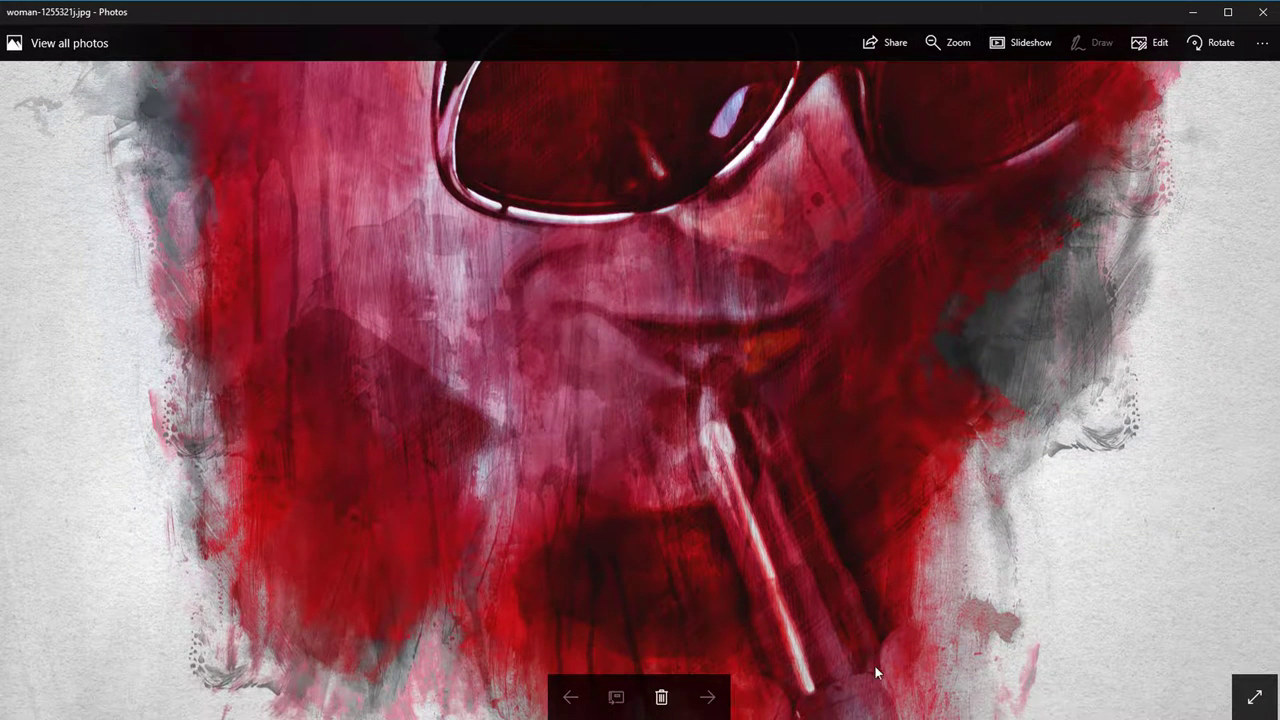
pyautogui.moveTo(877, 666); pyautogui.dragTo(852, 349)
pyautogui.moveTo(824, 288); pyautogui.dragTo(797, 577)
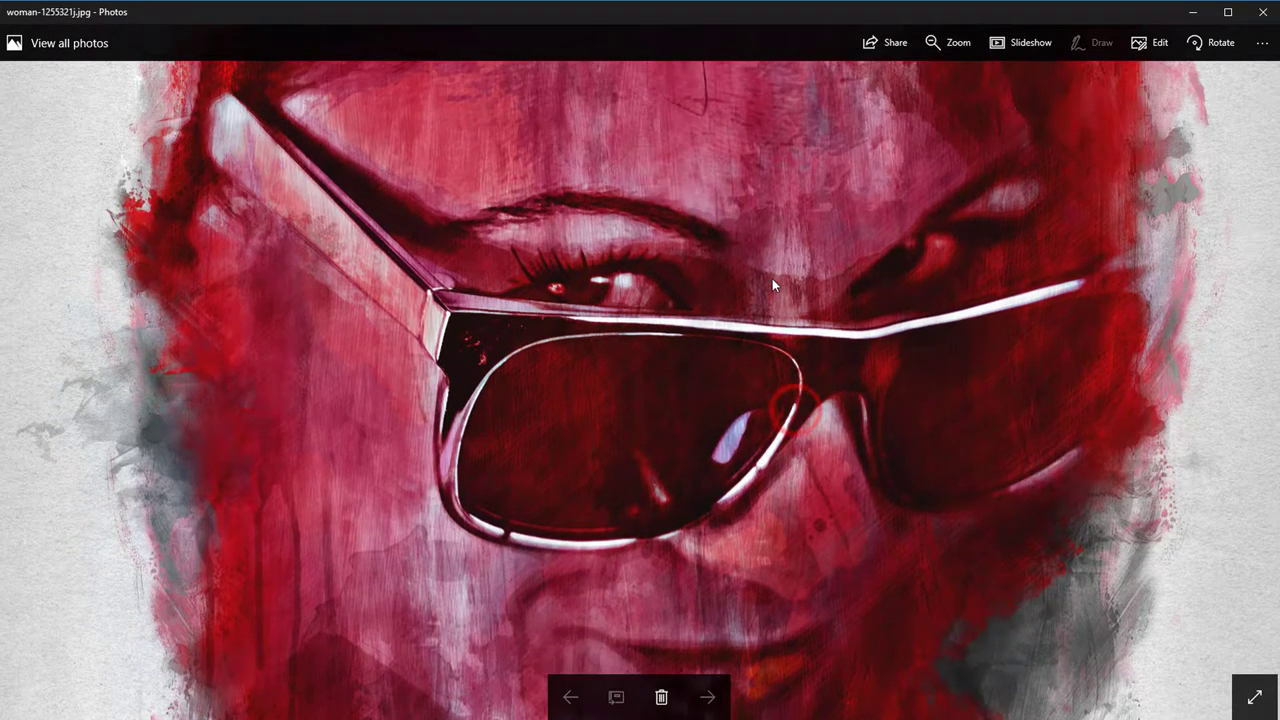
pyautogui.doubleClick(772, 278)
pyautogui.doubleClick(732, 555)
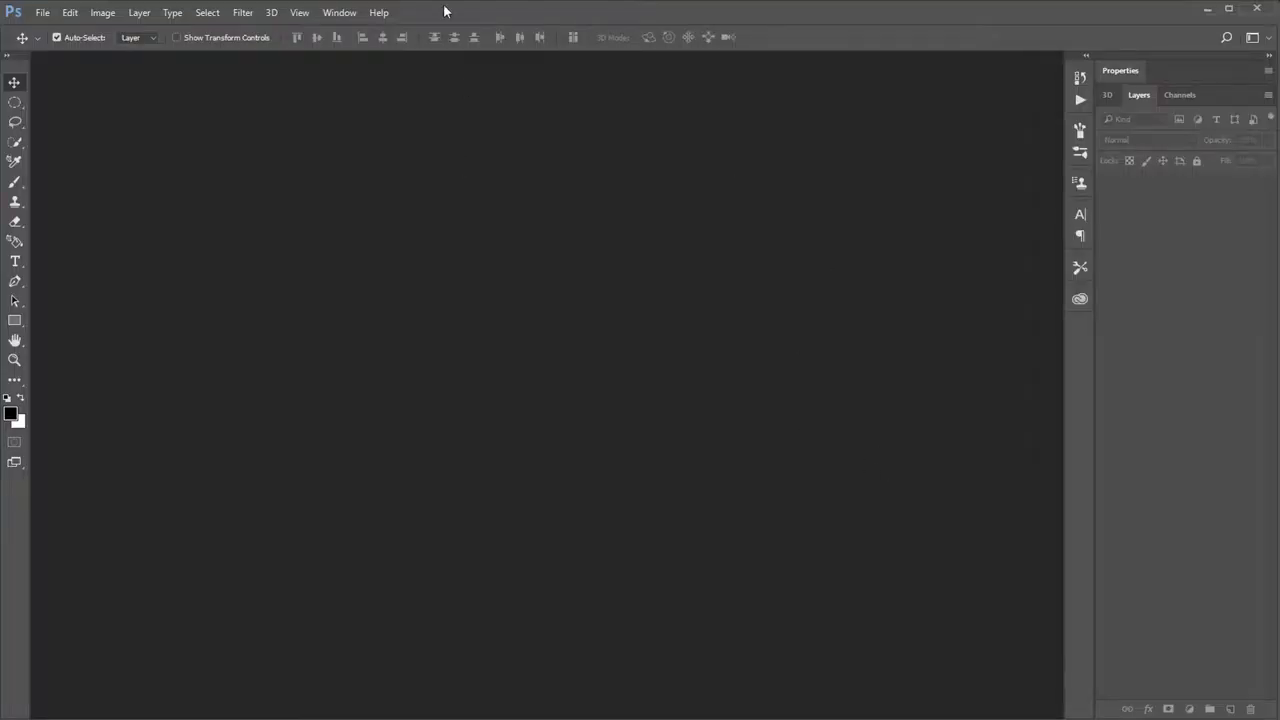
# Load Art Boom Photoshop Action.atn into the Actions panel
pyautogui.click(335, 12)
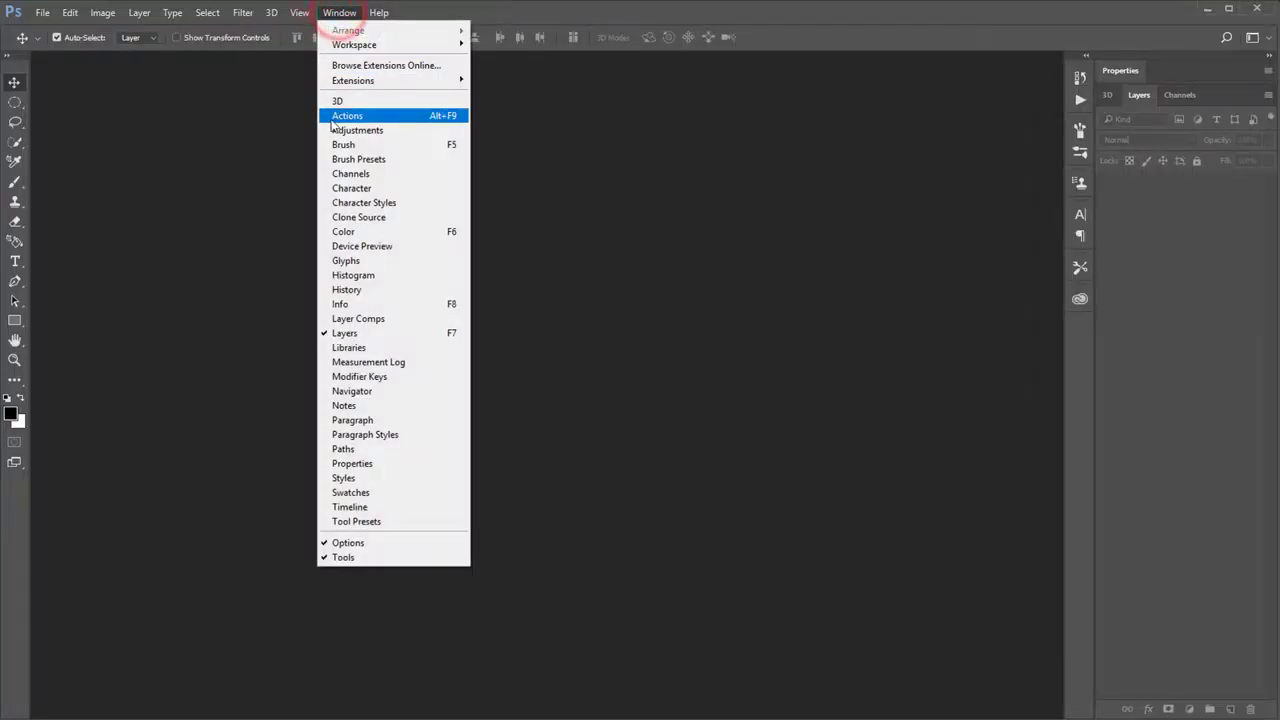
pyautogui.click(372, 117)
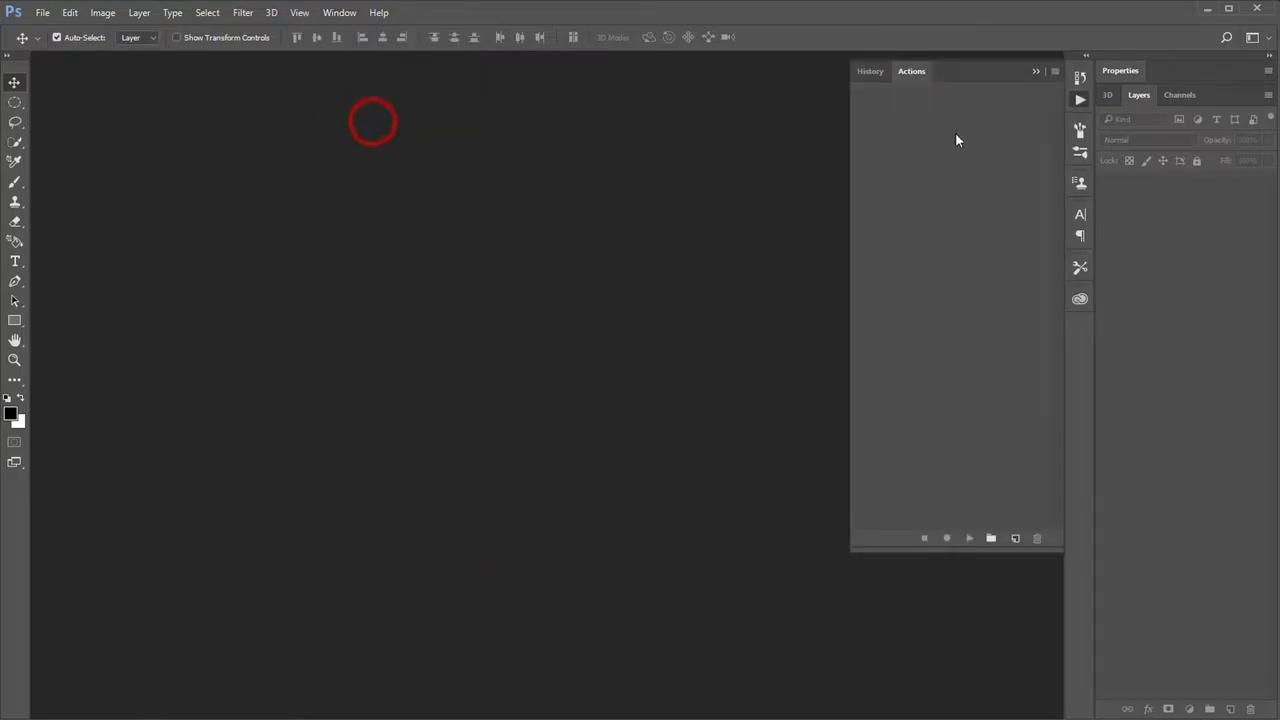
pyautogui.click(1055, 71)
pyautogui.click(1100, 348)
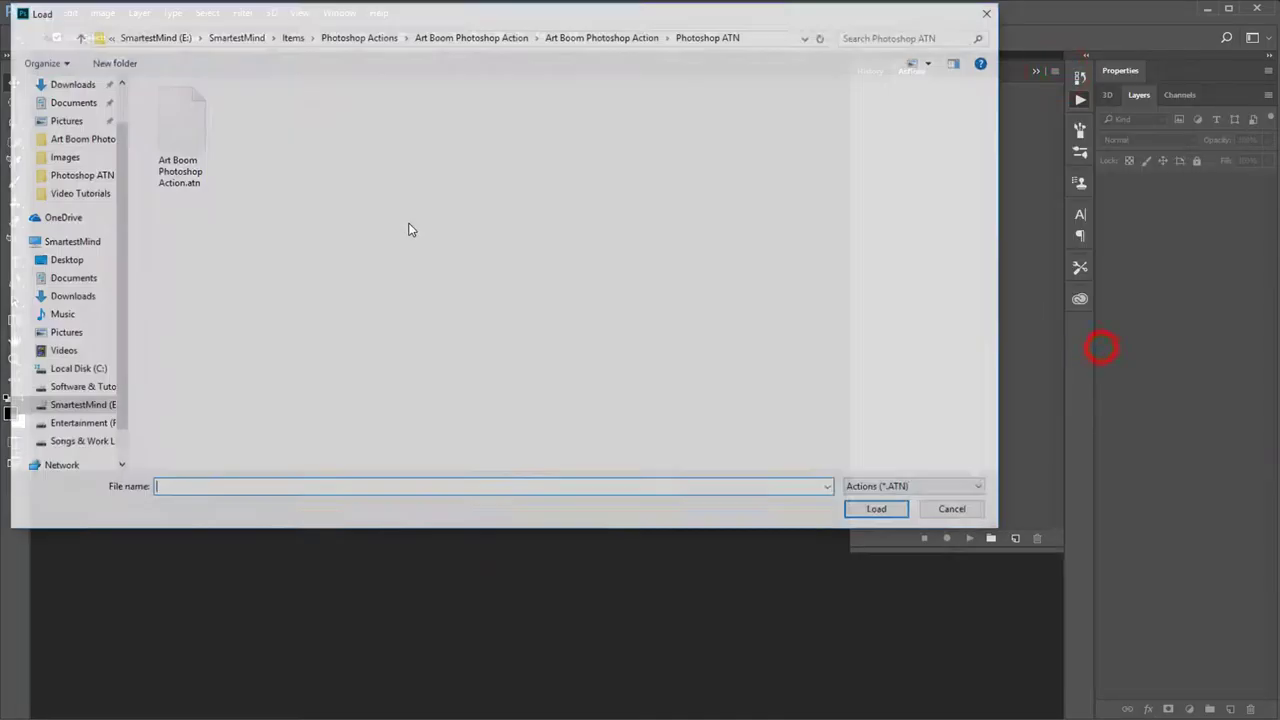
pyautogui.click(186, 148)
pyautogui.click(870, 512)
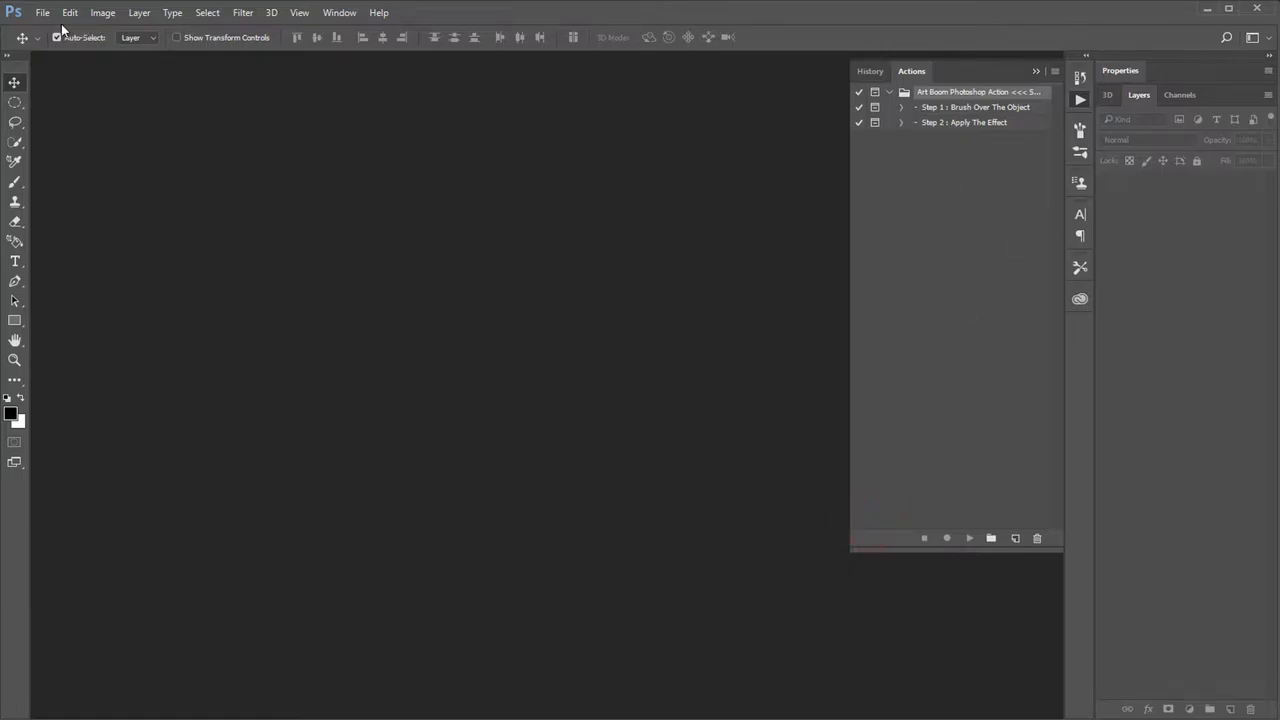
# Load the Brushes.abr brushes through the Preset Manager
pyautogui.click(70, 12)
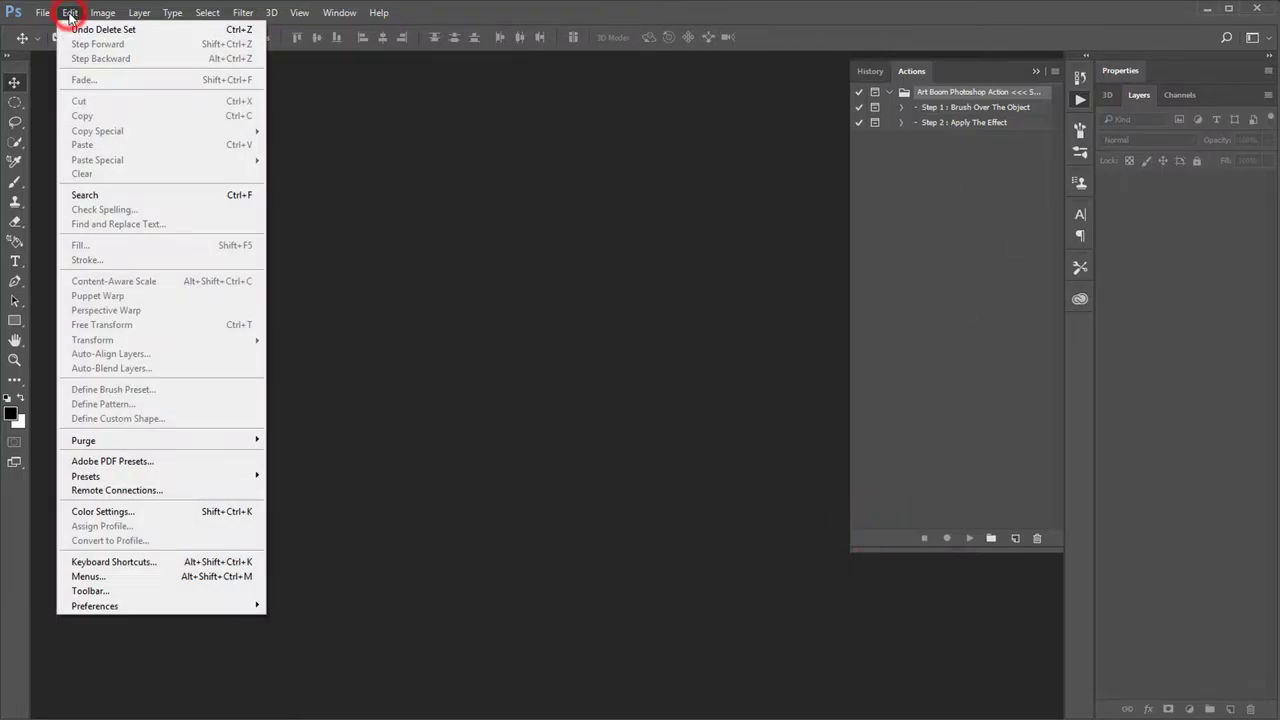
pyautogui.click(137, 474)
pyautogui.click(296, 476)
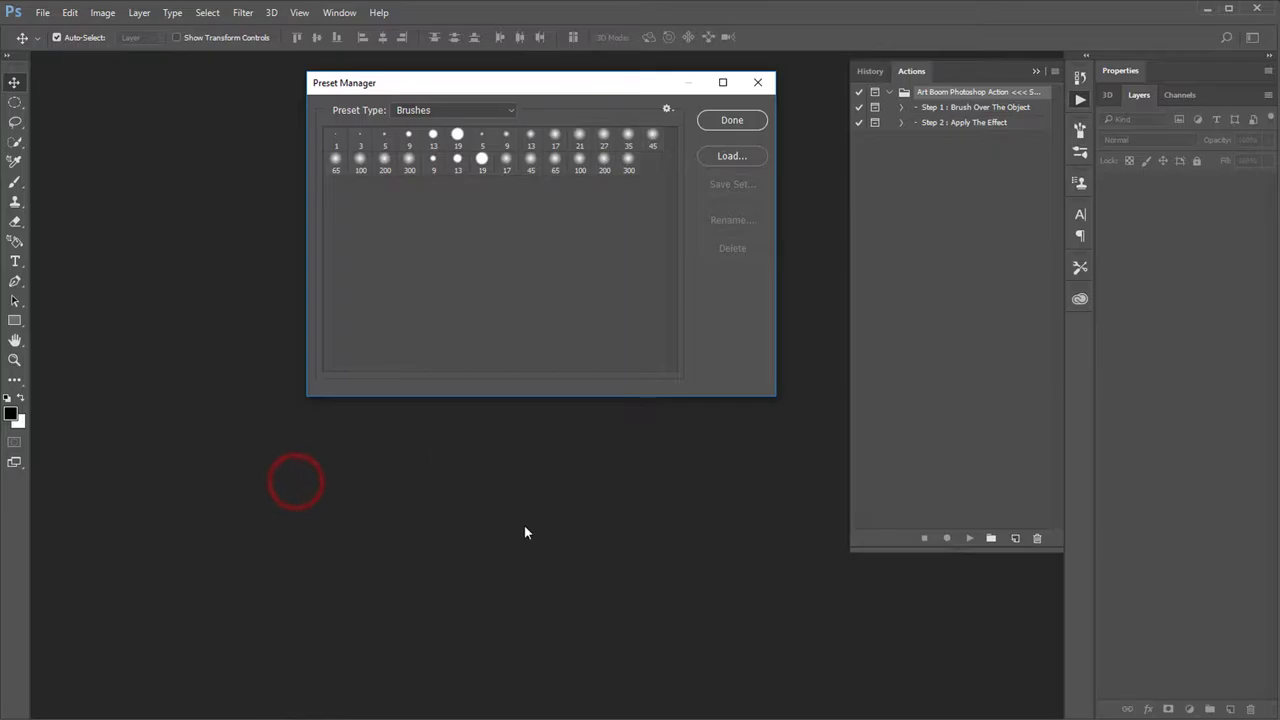
pyautogui.click(733, 155)
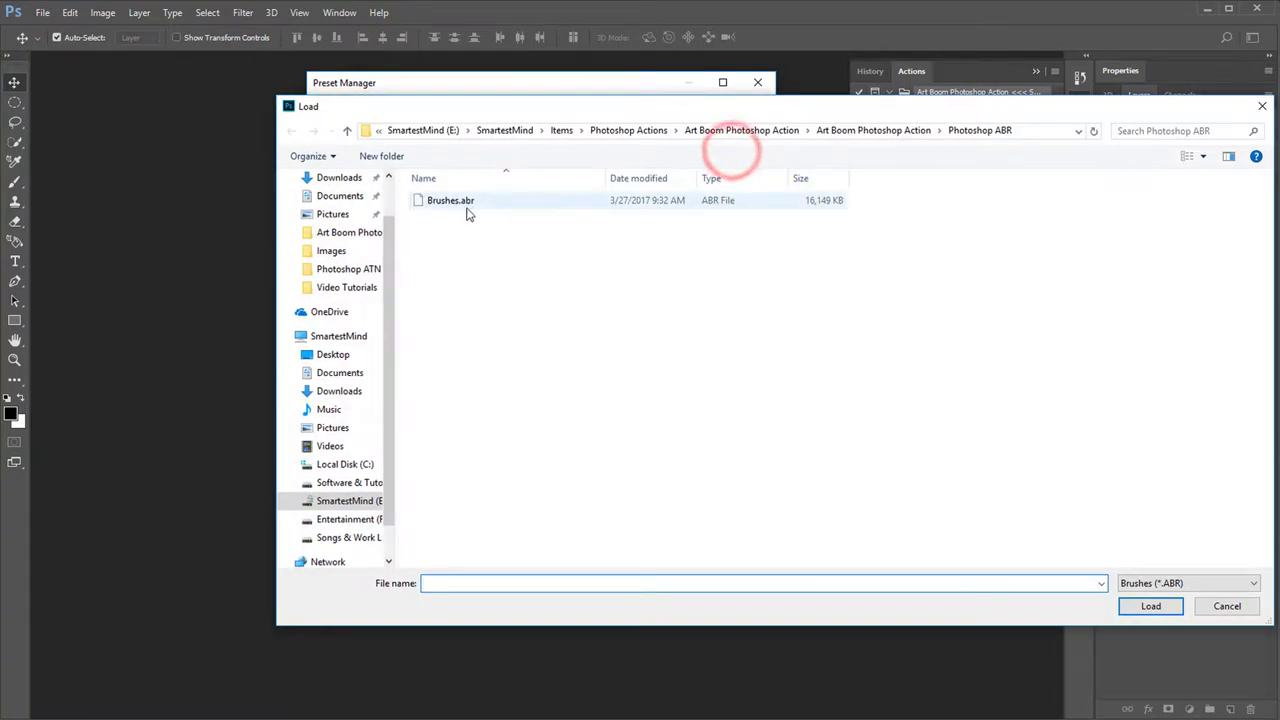
pyautogui.click(458, 205)
pyautogui.click(1151, 608)
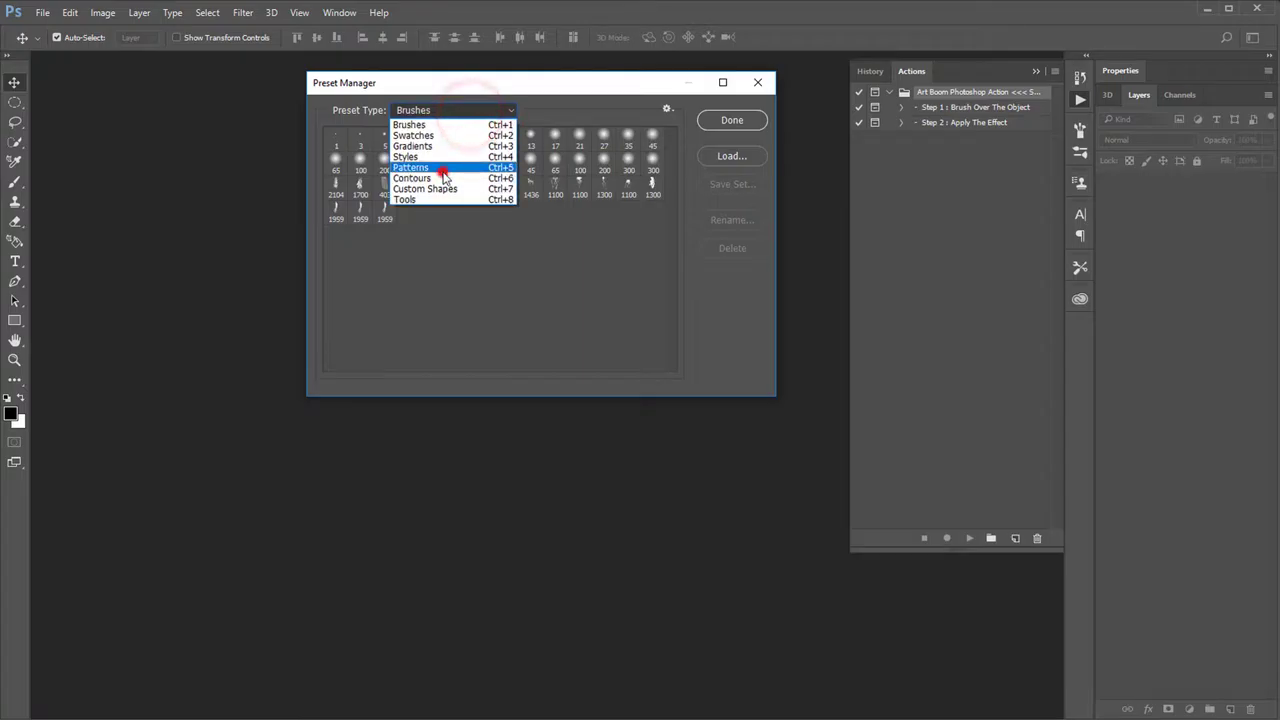
# Load Patterns.pat as pattern presets and close the Preset Manager
pyautogui.click(443, 173)
pyautogui.click(731, 158)
pyautogui.click(443, 205)
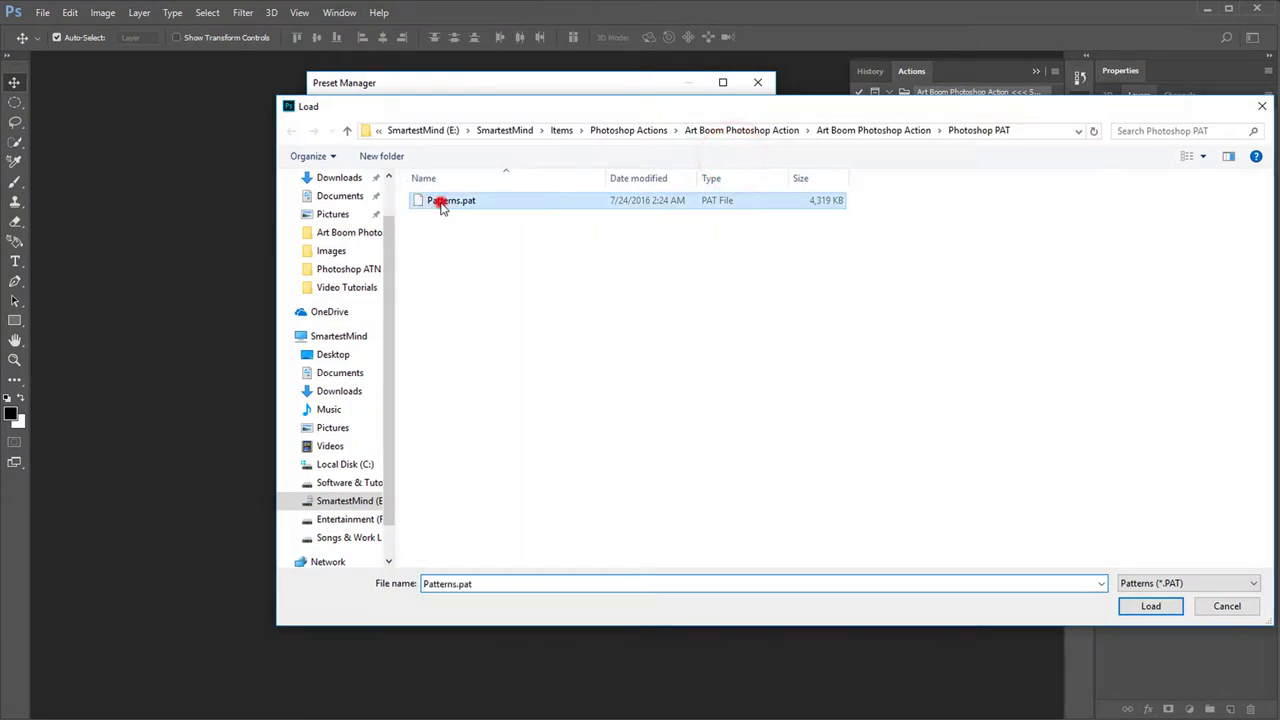
pyautogui.click(1149, 607)
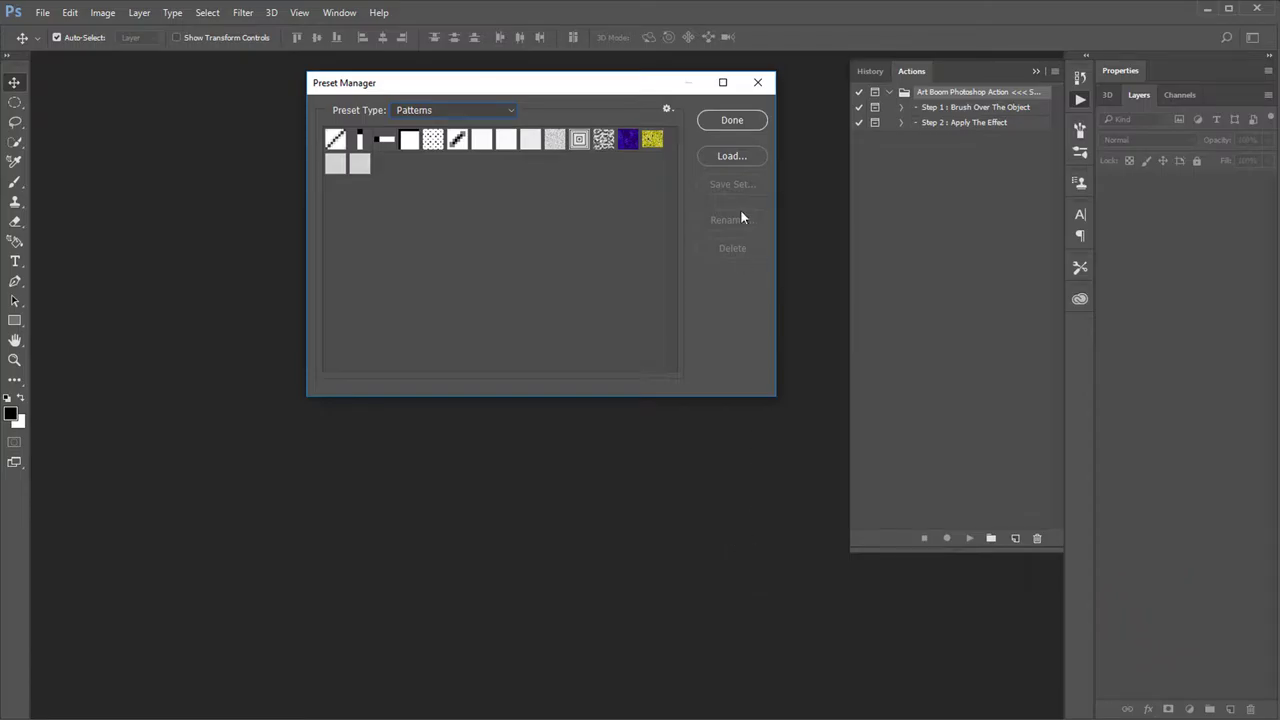
pyautogui.click(732, 122)
# Open woman-1255321.jpg from the Images folder
pyautogui.click(42, 12)
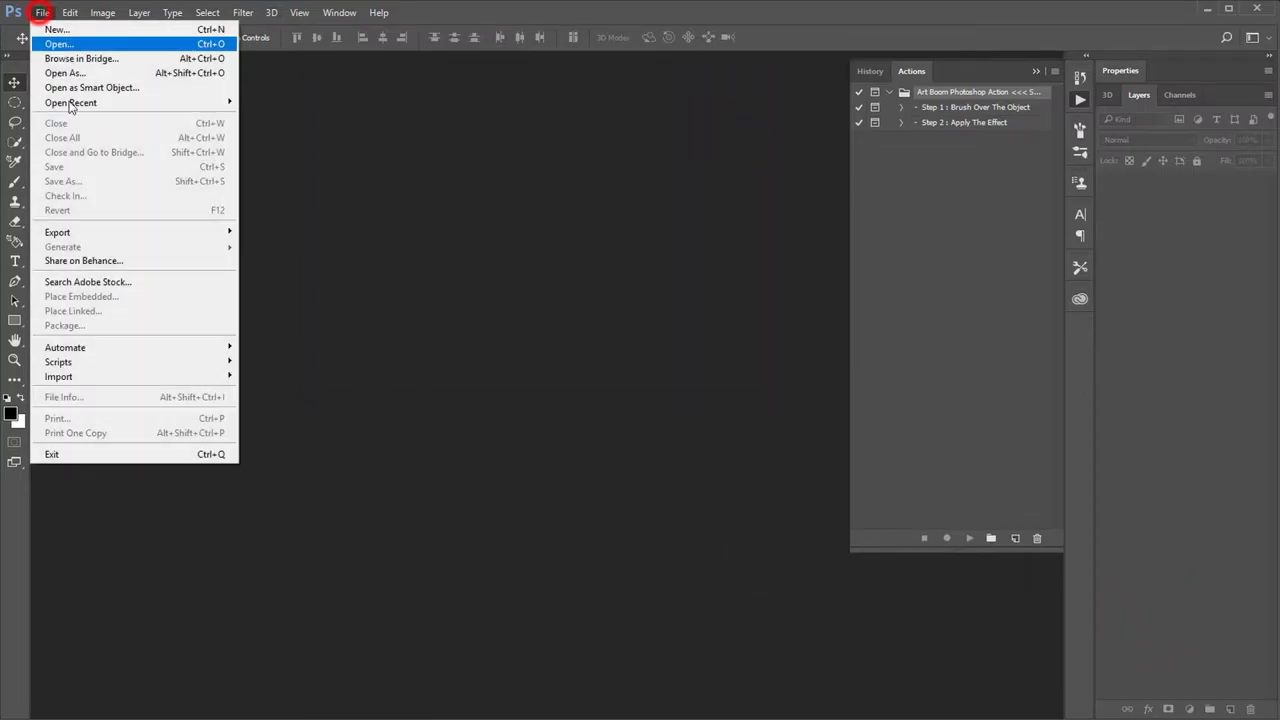
pyautogui.click(63, 46)
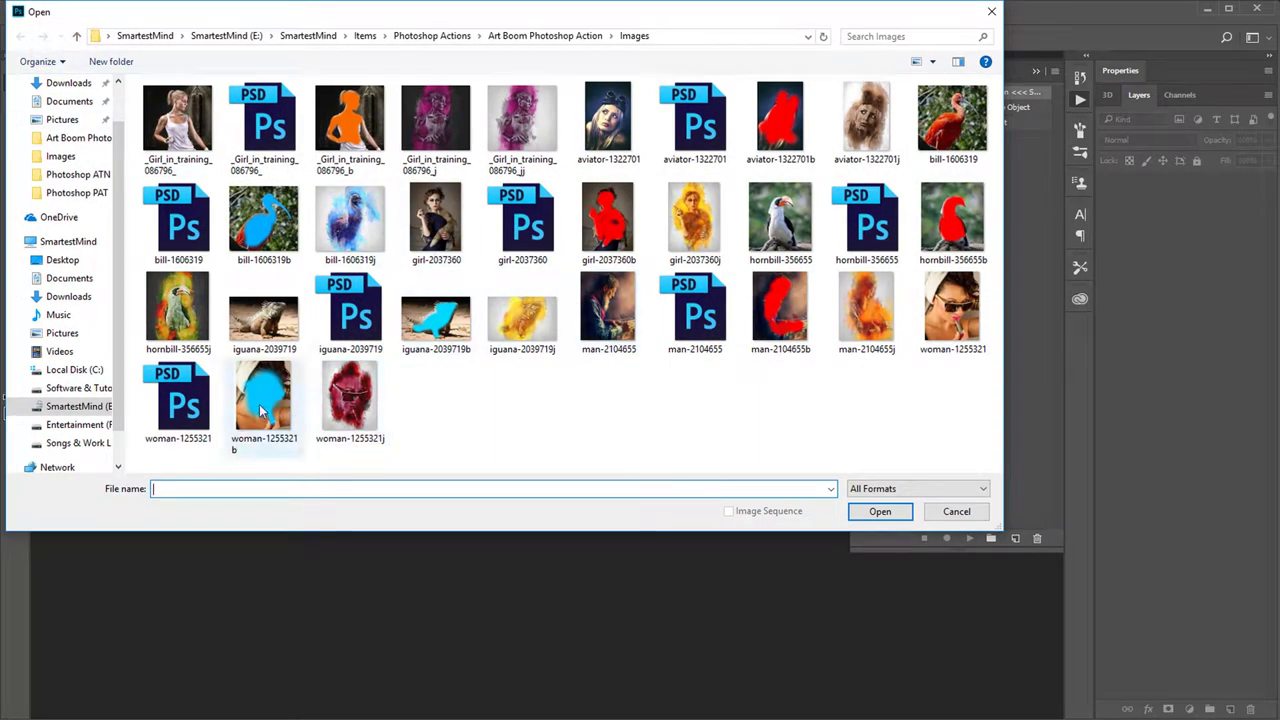
pyautogui.click(955, 334)
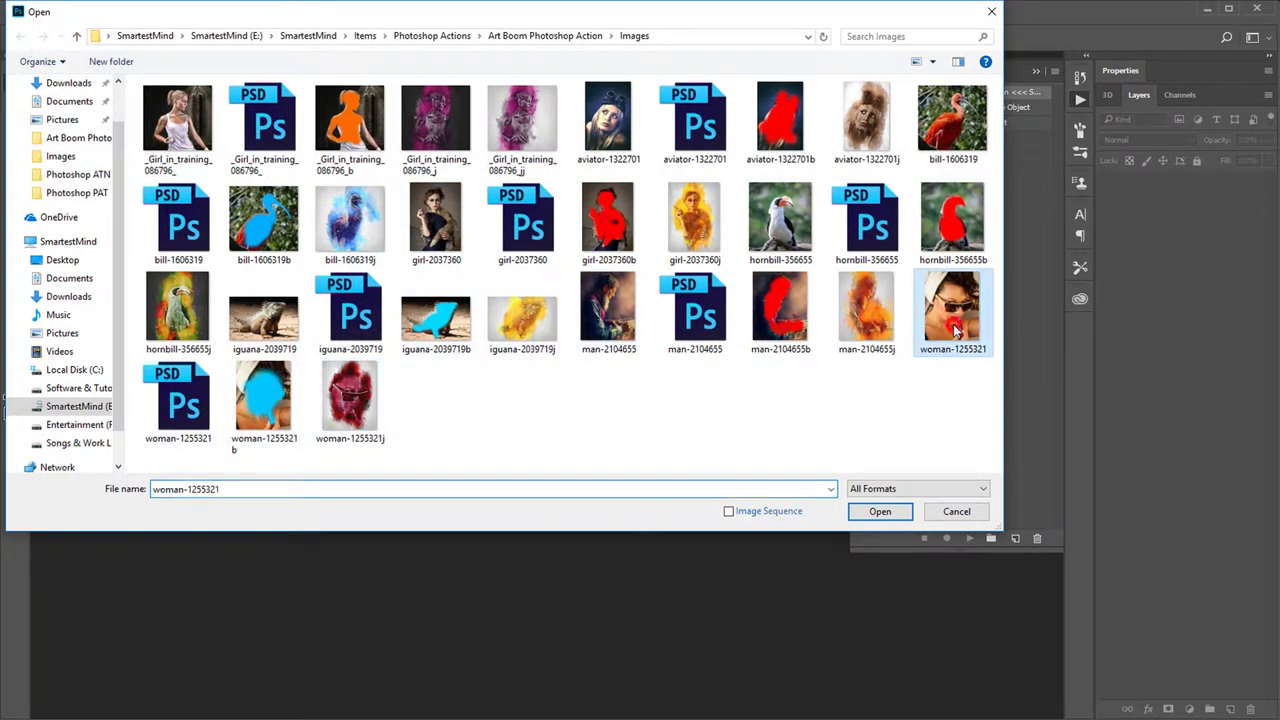
pyautogui.click(880, 512)
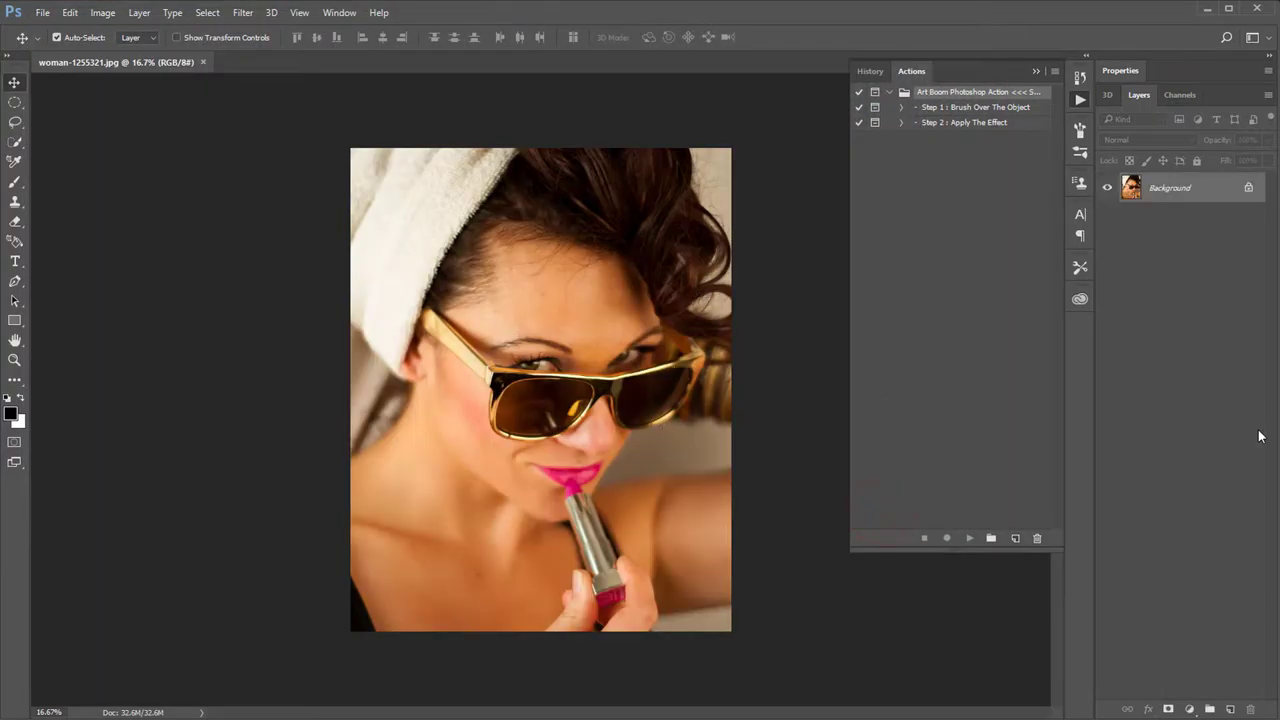
# Fit the photo on screen and confirm it is RGB Color at 8 Bits/Channel
pyautogui.click(300, 12)
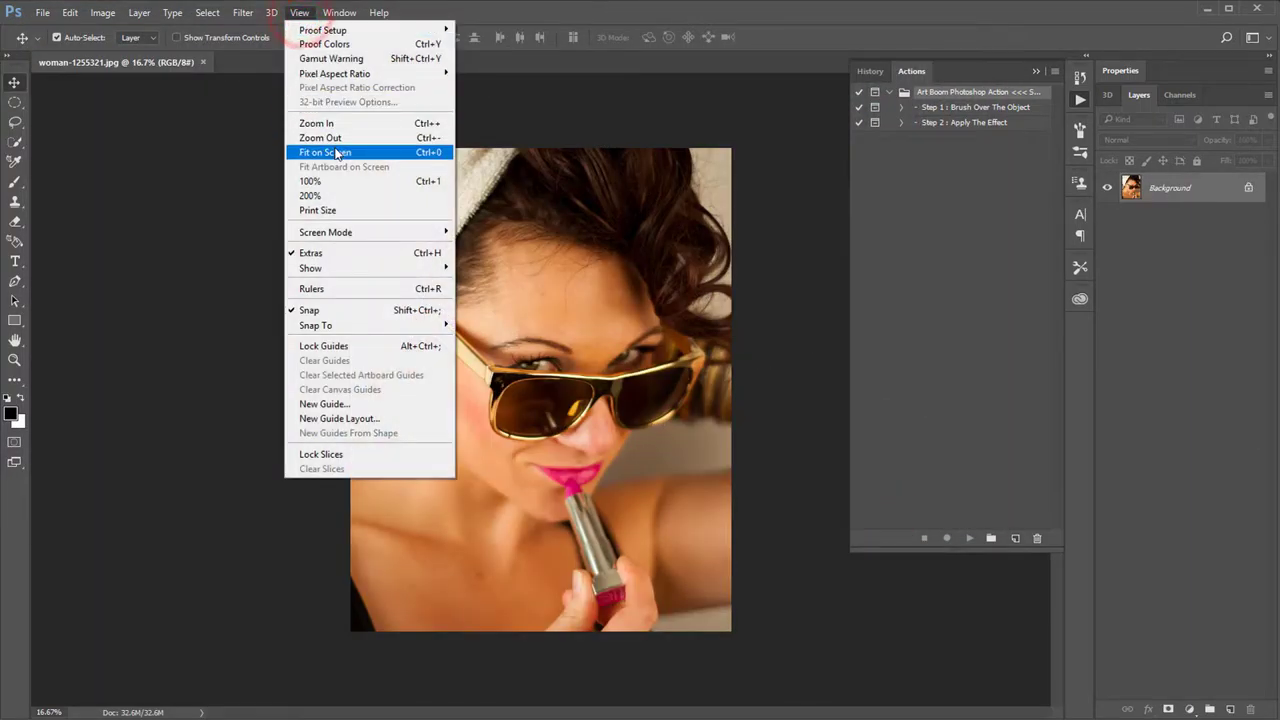
pyautogui.click(335, 148)
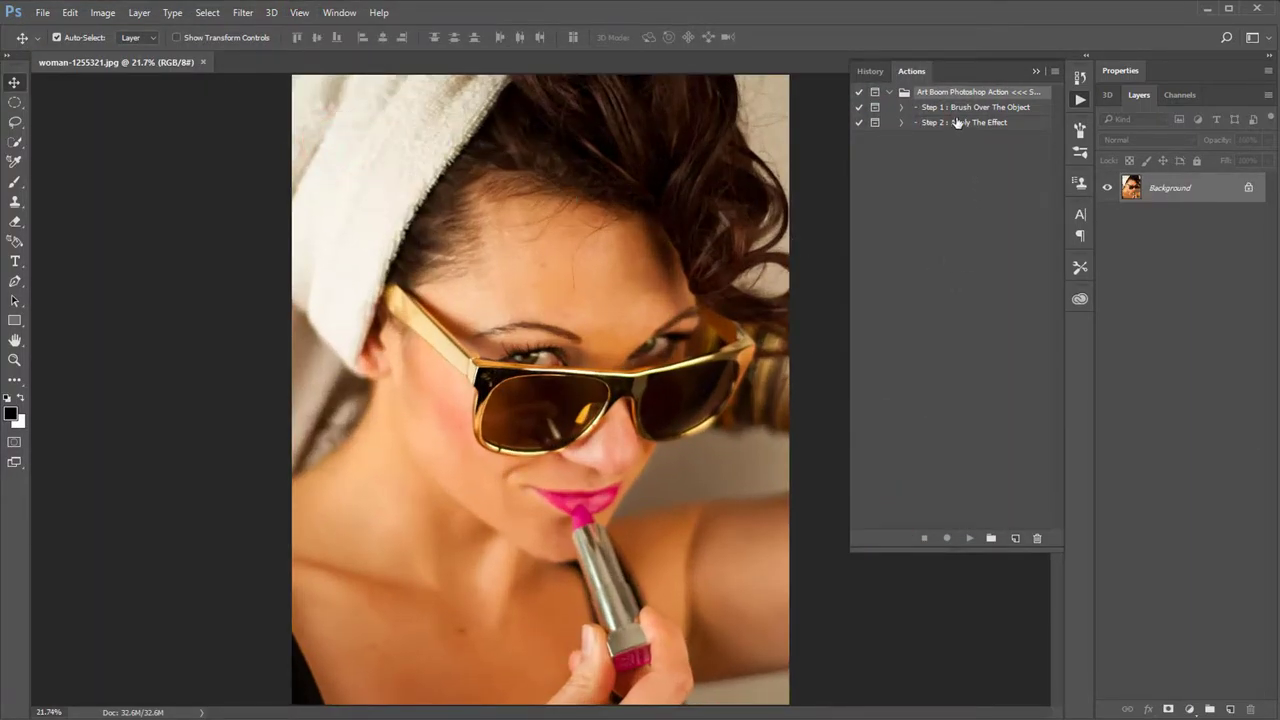
pyautogui.click(97, 12)
pyautogui.moveTo(112, 30)
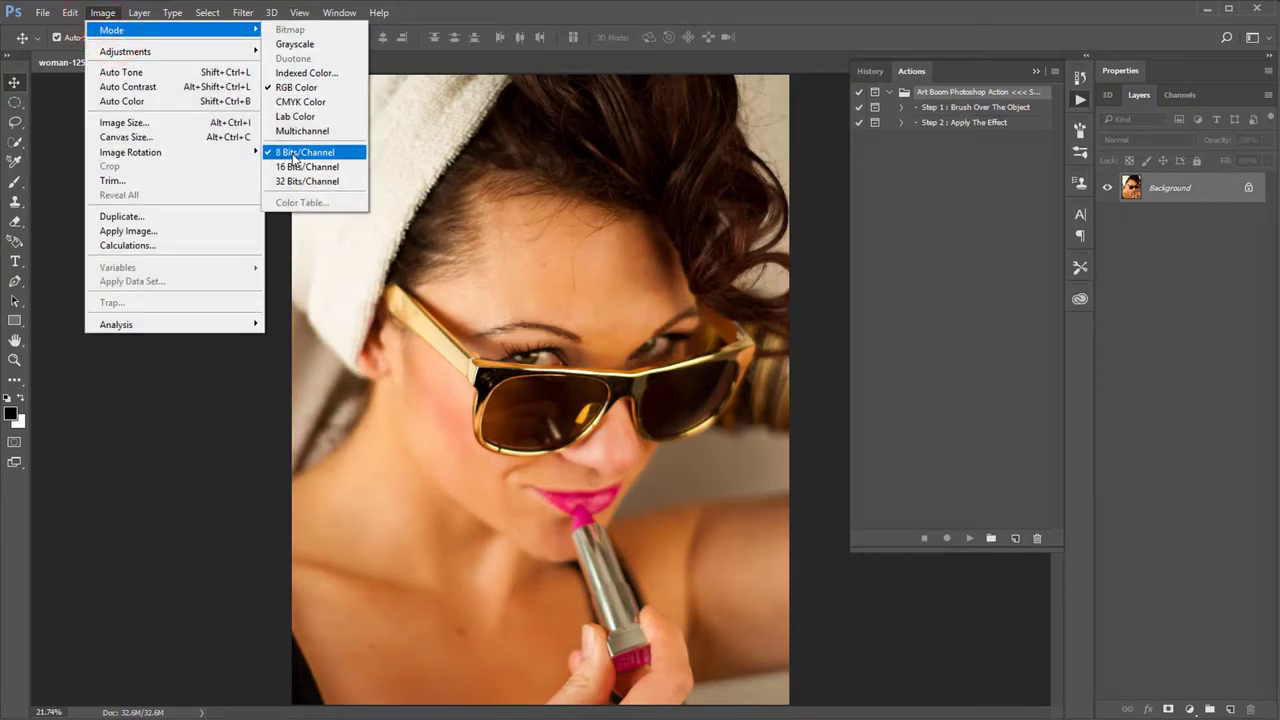
pyautogui.click(800, 40)
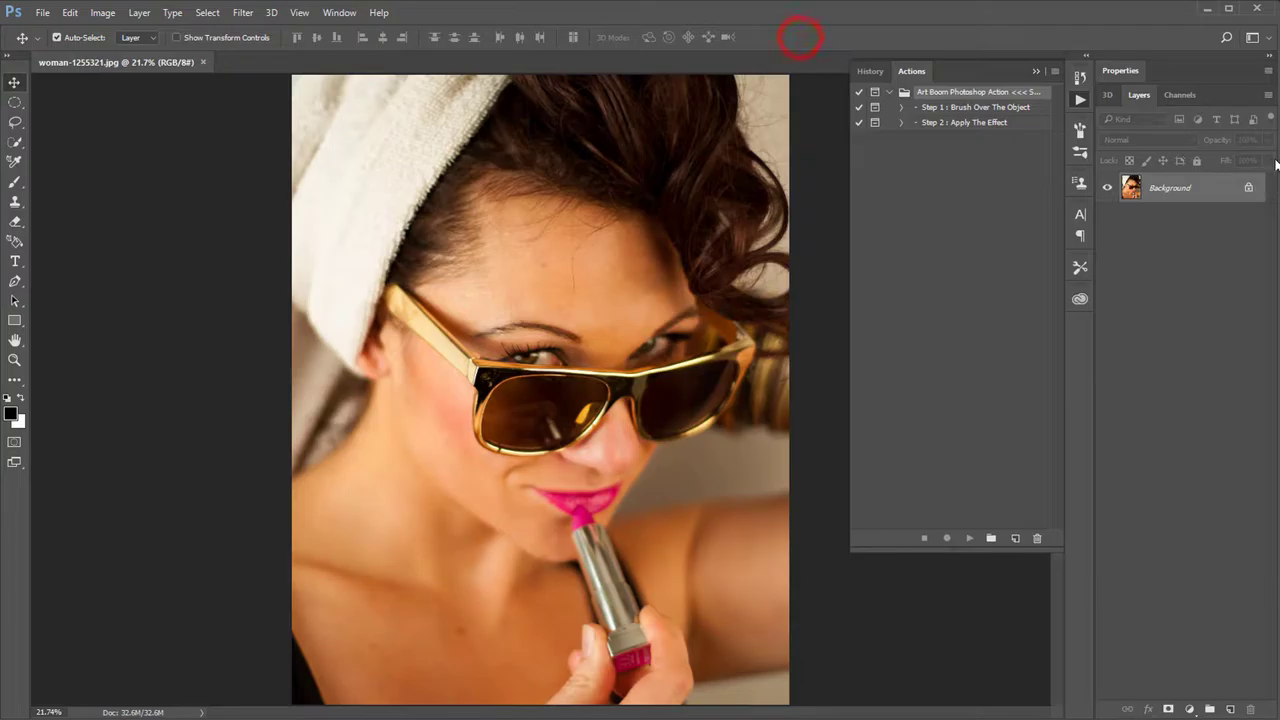
# Confirm the Layers Panel Options and play Step 1: Brush Over The Object
pyautogui.click(1268, 95)
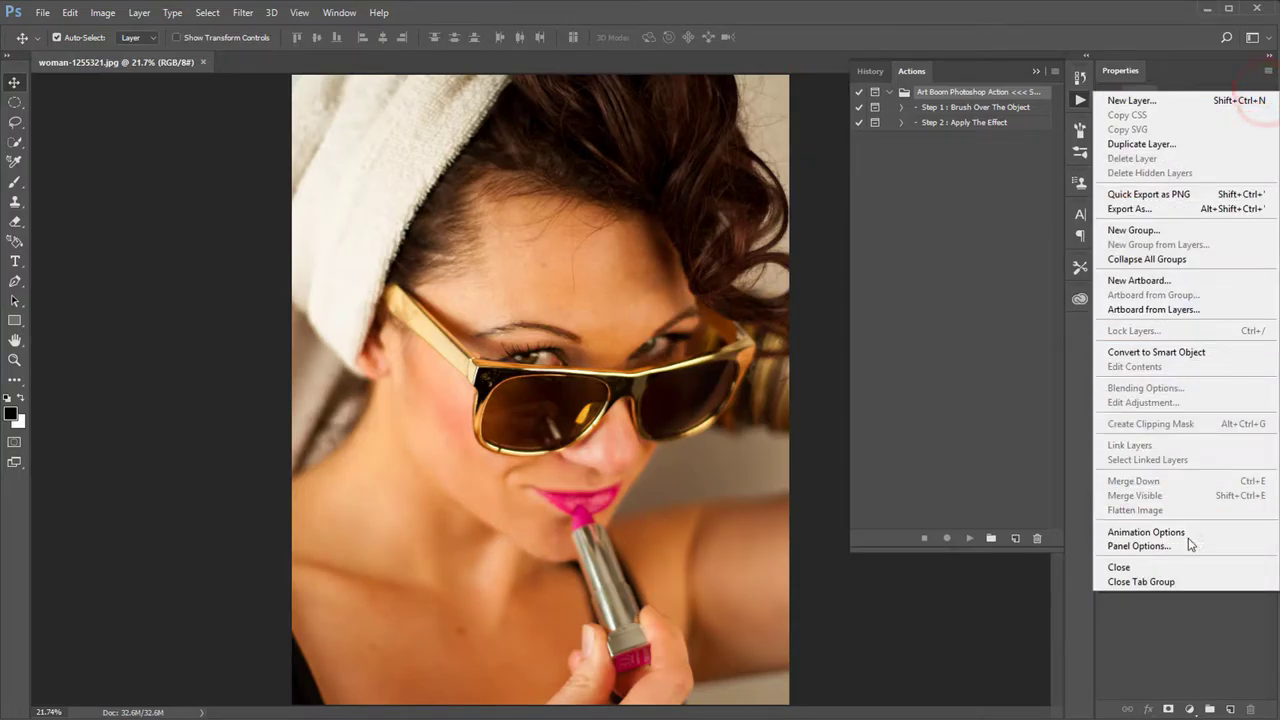
pyautogui.click(1184, 546)
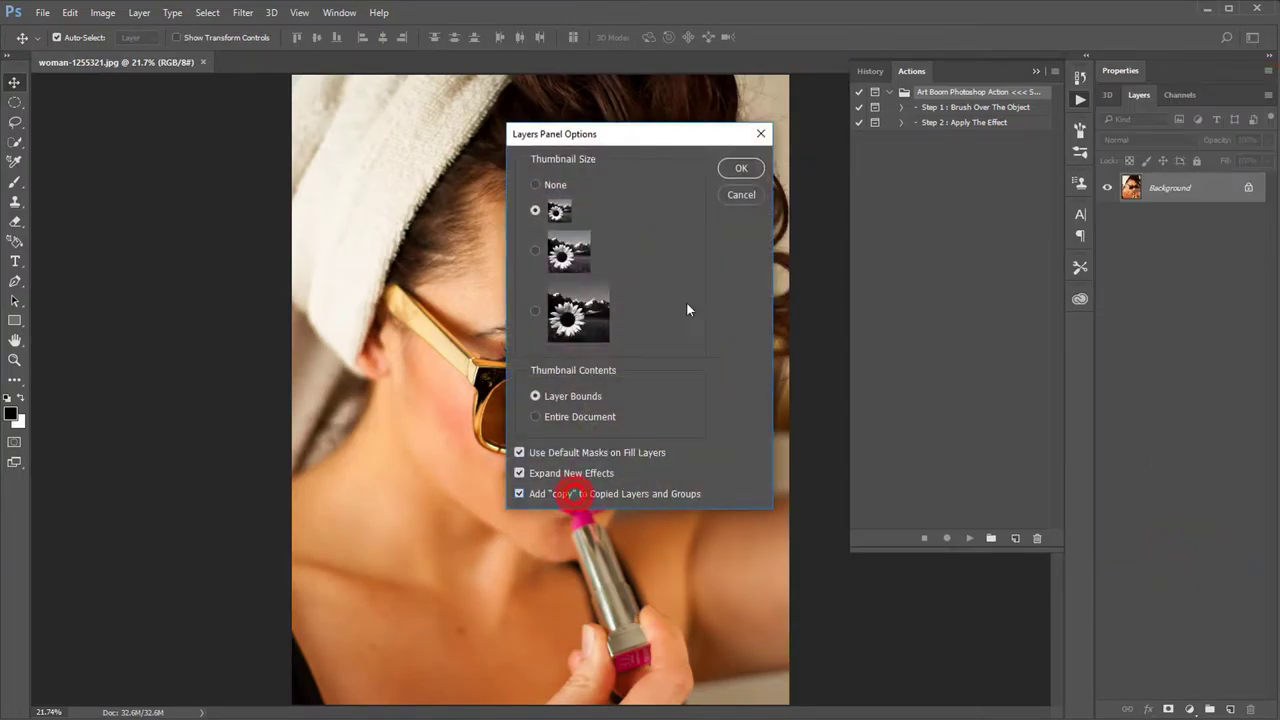
pyautogui.click(741, 168)
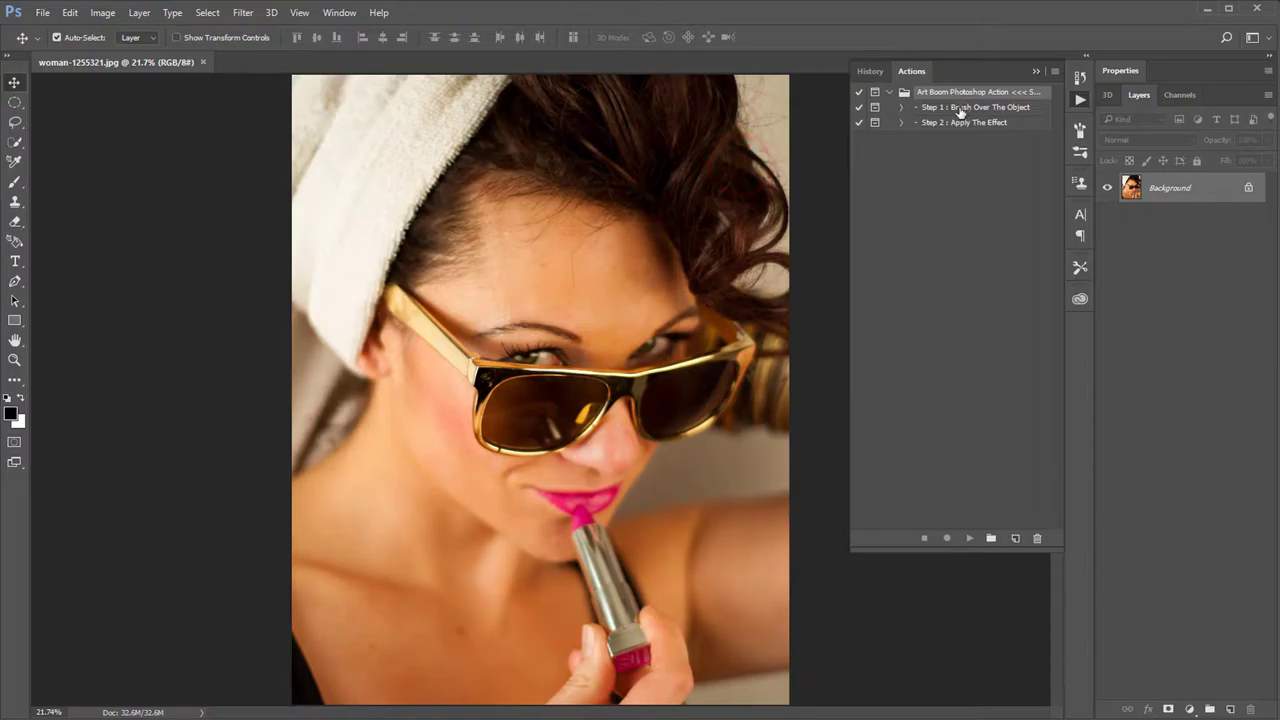
pyautogui.click(960, 109)
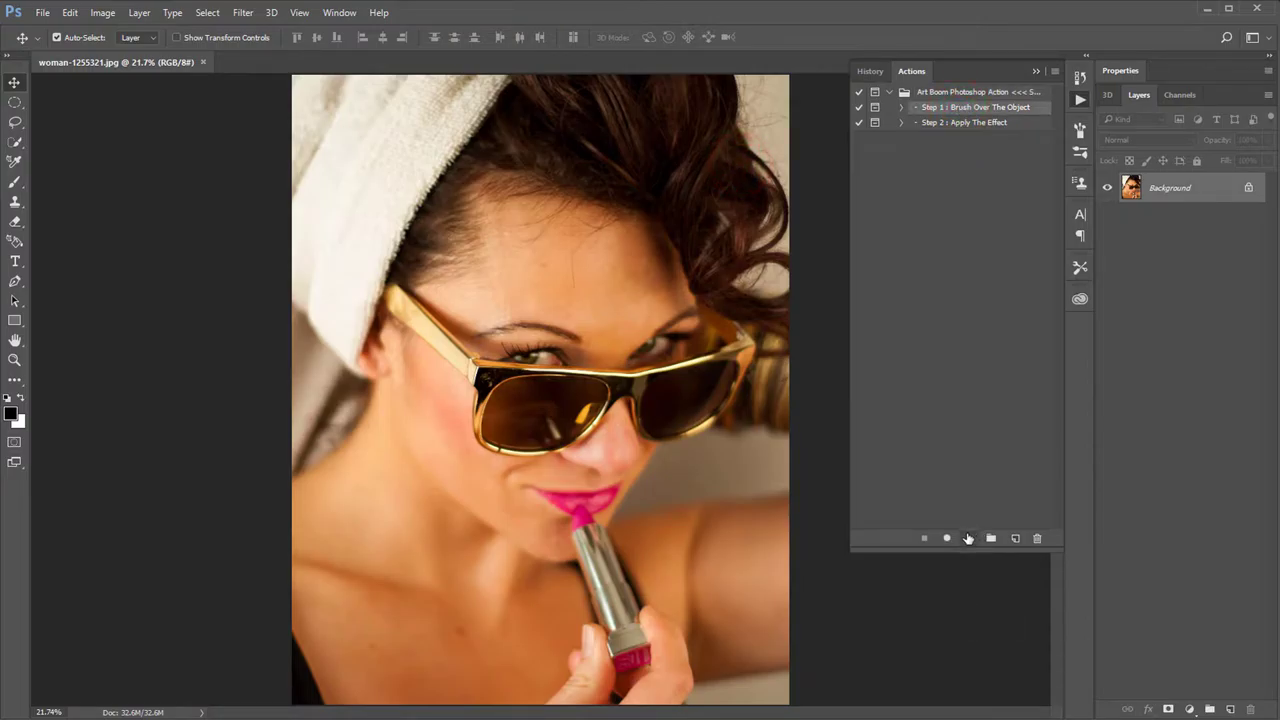
pyautogui.click(967, 538)
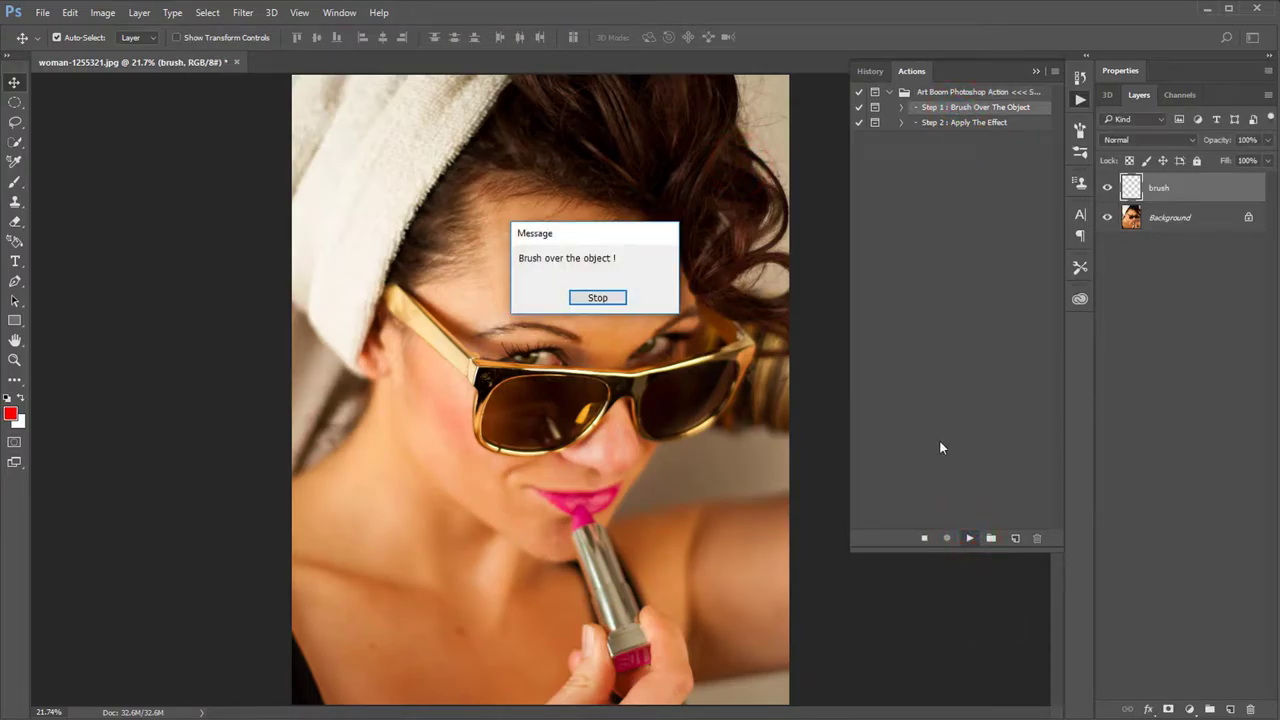
# Dismiss the brush-over-object message and paint red over the left lens and forehead
pyautogui.click(592, 300)
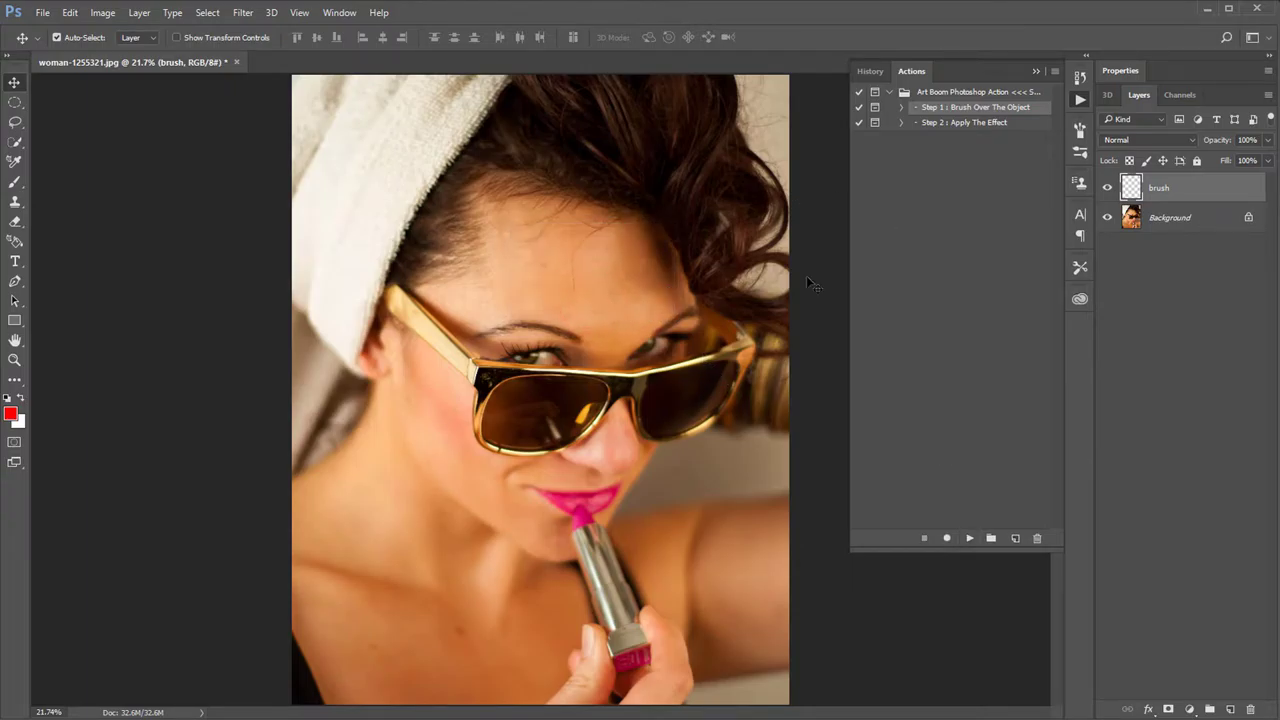
pyautogui.click(14, 186)
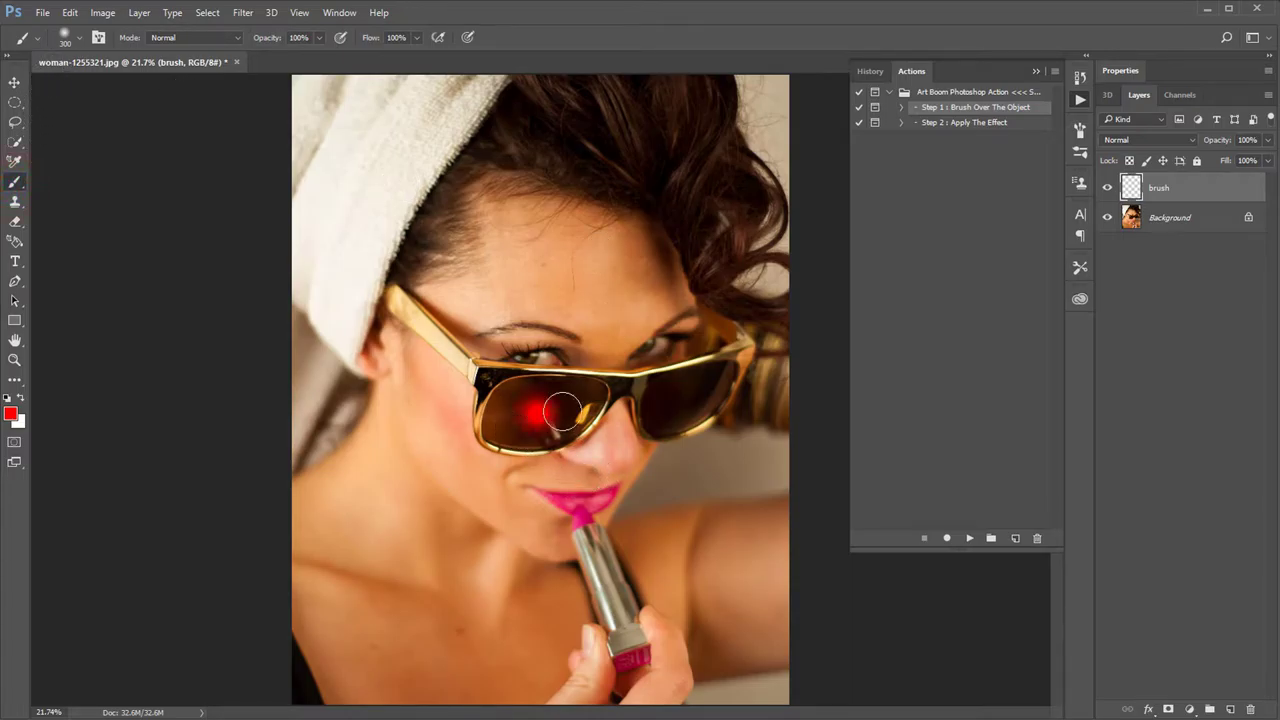
pyautogui.moveTo(561, 410)
pyautogui.mouseDown()
pyautogui.moveTo(452, 368)
pyautogui.moveTo(447, 396)
pyautogui.mouseUp()
pyautogui.moveTo(487, 342)
pyautogui.mouseDown()
pyautogui.moveTo(583, 329)
pyautogui.moveTo(564, 321)
pyautogui.mouseUp()
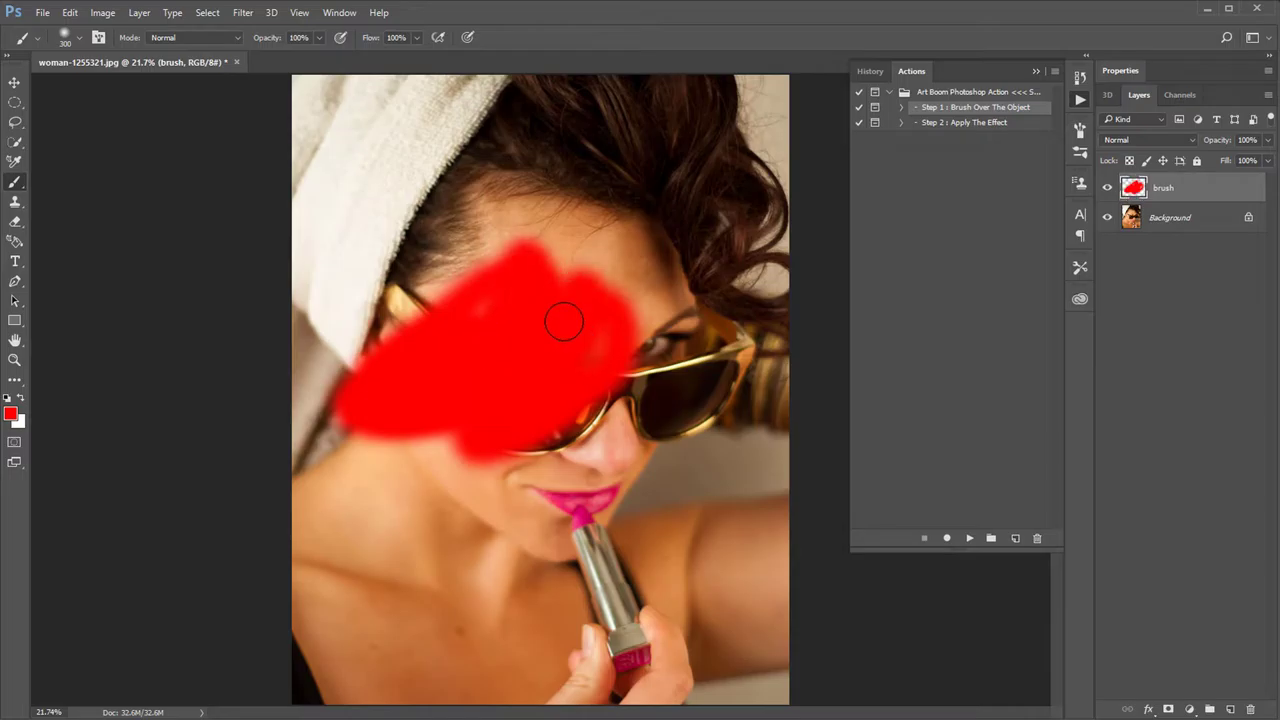
# Paint more red over the forehead and resize the brush
pyautogui.click(65, 40)
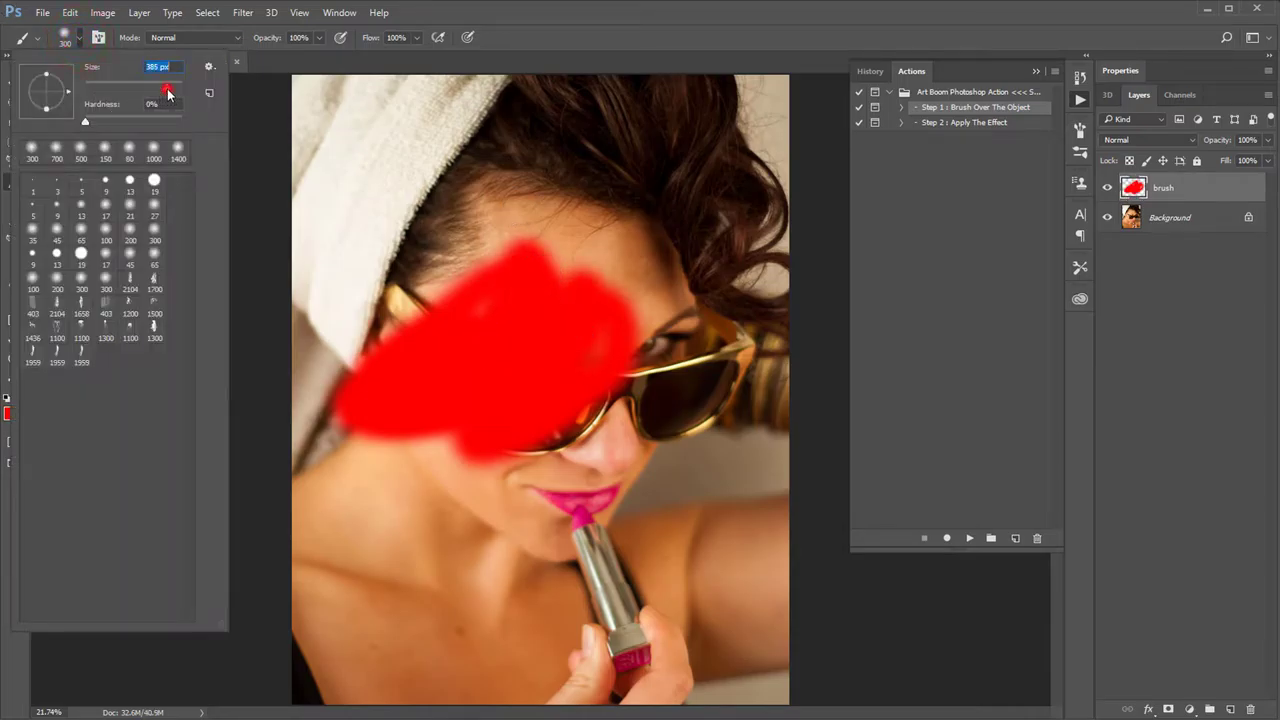
pyautogui.press('Return')
pyautogui.moveTo(594, 309)
pyautogui.mouseDown()
pyautogui.moveTo(491, 257)
pyautogui.moveTo(623, 257)
pyautogui.moveTo(650, 300)
pyautogui.mouseUp()
pyautogui.click(79, 40)
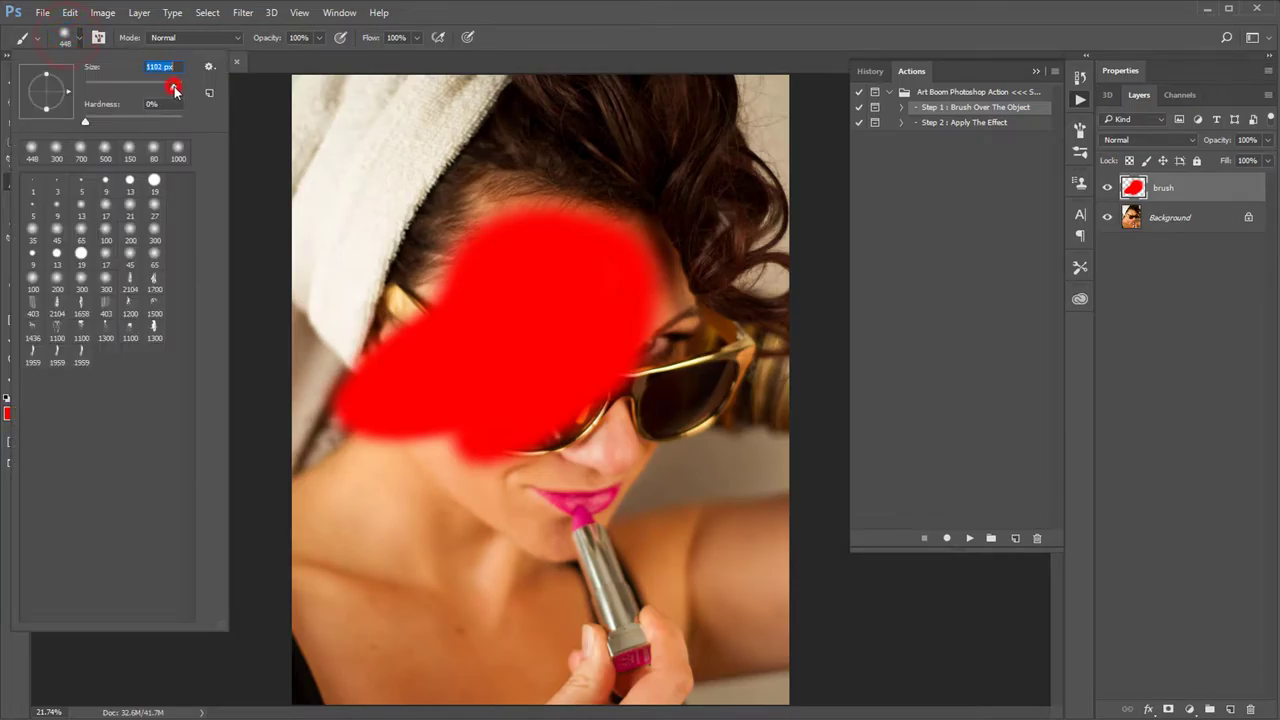
pyautogui.moveTo(176, 88); pyautogui.dragTo(172, 91)
pyautogui.press('Return')
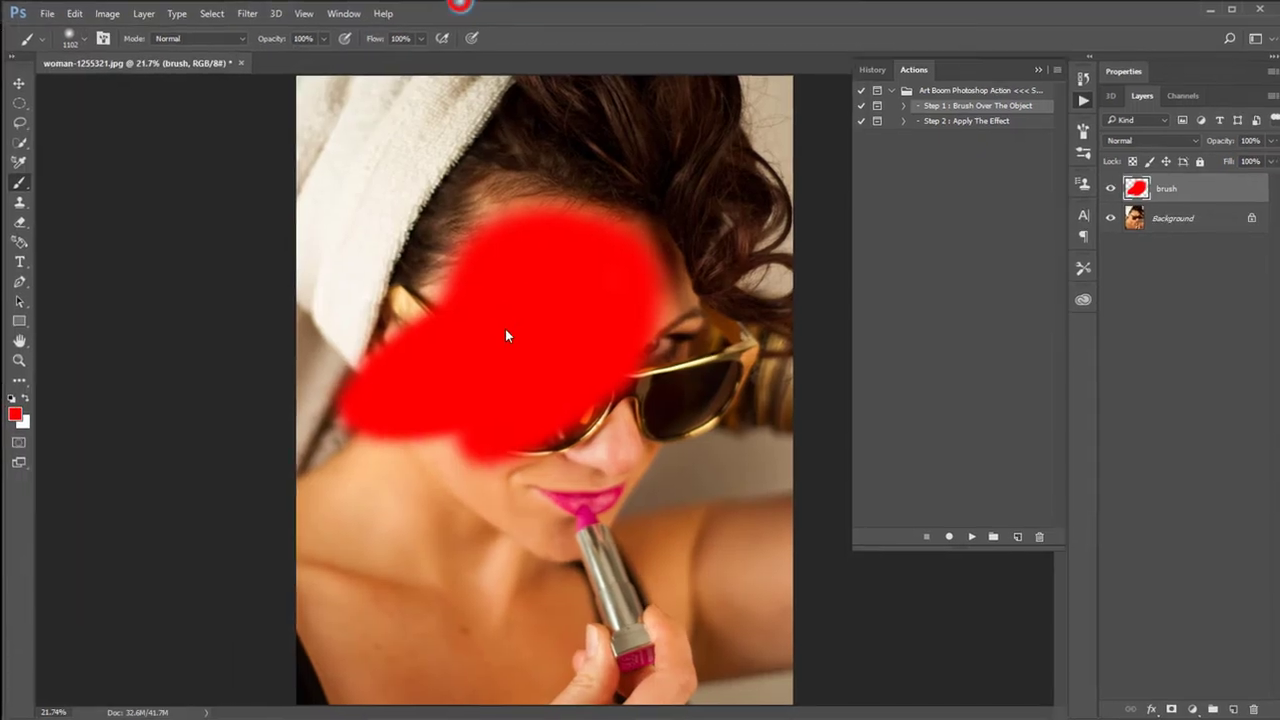
# Cover the hair, lips, chin and lipstick in red, then run Step 2: Apply The Effect
pyautogui.moveTo(538, 300); pyautogui.dragTo(551, 366)
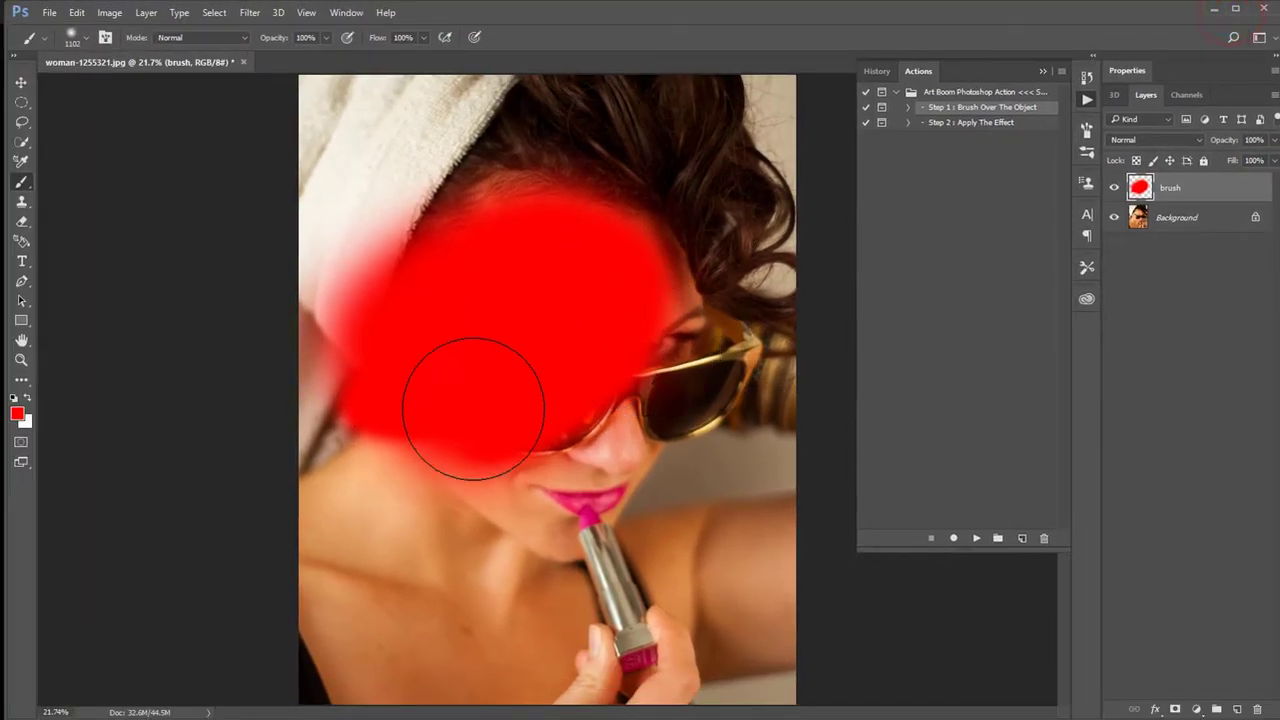
pyautogui.moveTo(607, 351)
pyautogui.mouseDown()
pyautogui.moveTo(529, 529)
pyautogui.moveTo(529, 500)
pyautogui.moveTo(637, 351)
pyautogui.moveTo(623, 286)
pyautogui.moveTo(529, 243)
pyautogui.moveTo(627, 343)
pyautogui.moveTo(554, 380)
pyautogui.moveTo(509, 449)
pyautogui.moveTo(567, 547)
pyautogui.mouseUp()
pyautogui.press('[')
pyautogui.press('[')
pyautogui.press('[')
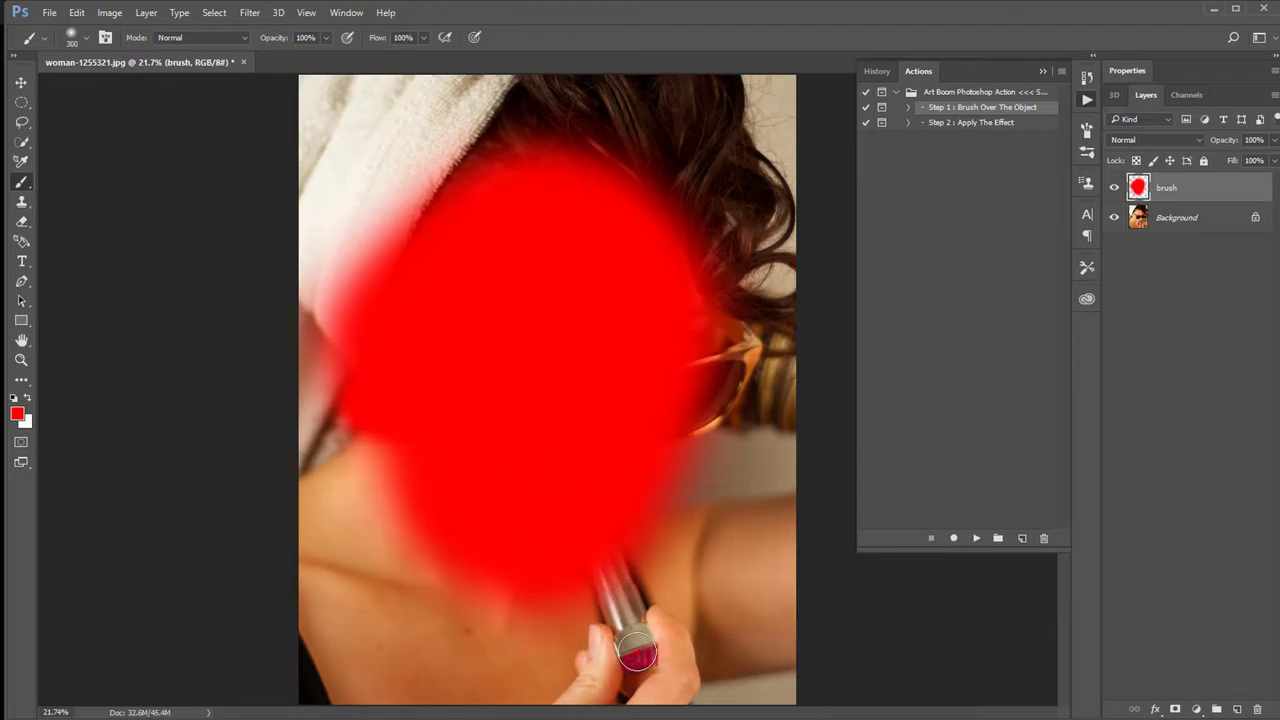
pyautogui.moveTo(637, 652); pyautogui.dragTo(563, 462)
pyautogui.moveTo(645, 637); pyautogui.dragTo(552, 429)
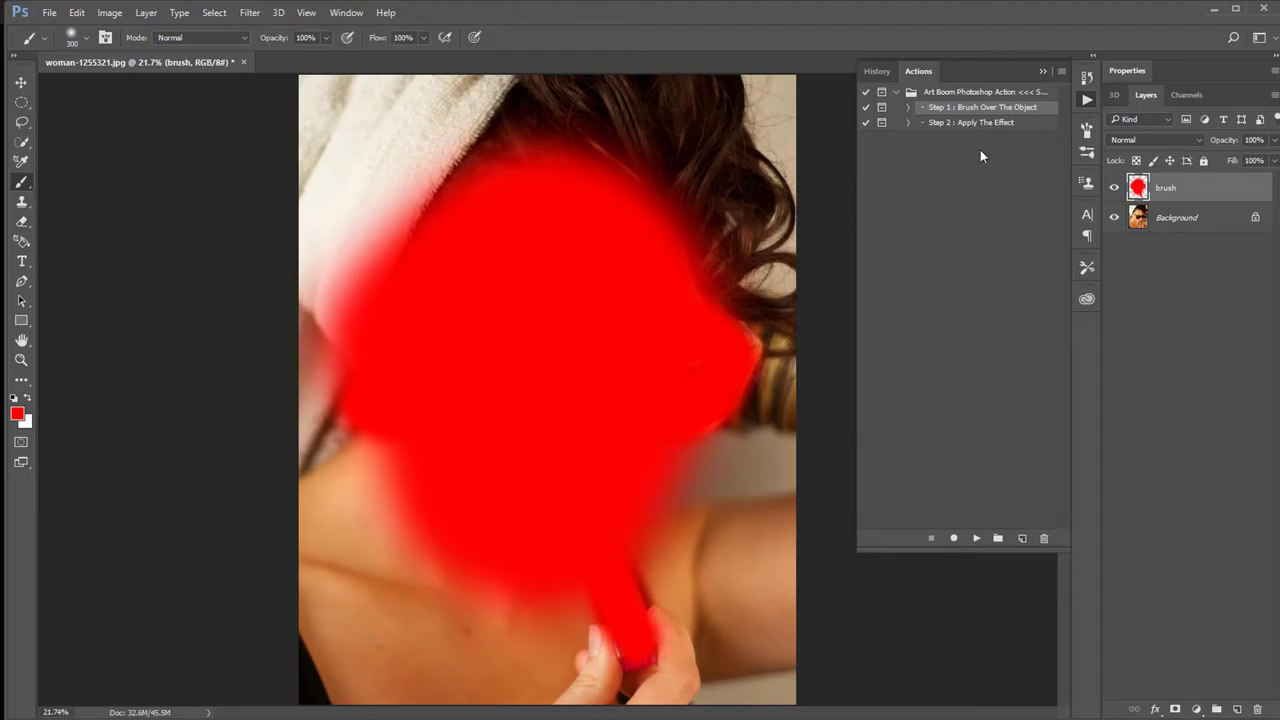
pyautogui.click(965, 124)
pyautogui.click(971, 539)
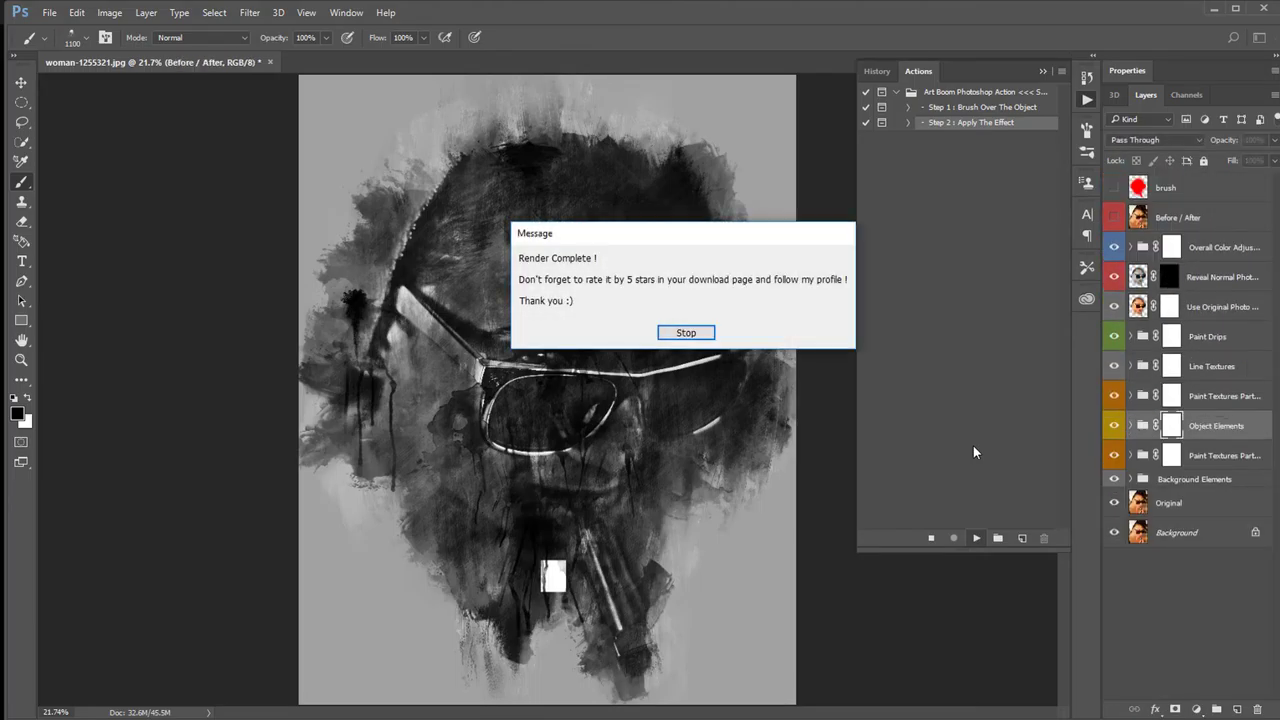
# Dismiss the Render Complete message and switch to the Move tool
pyautogui.click(686, 334)
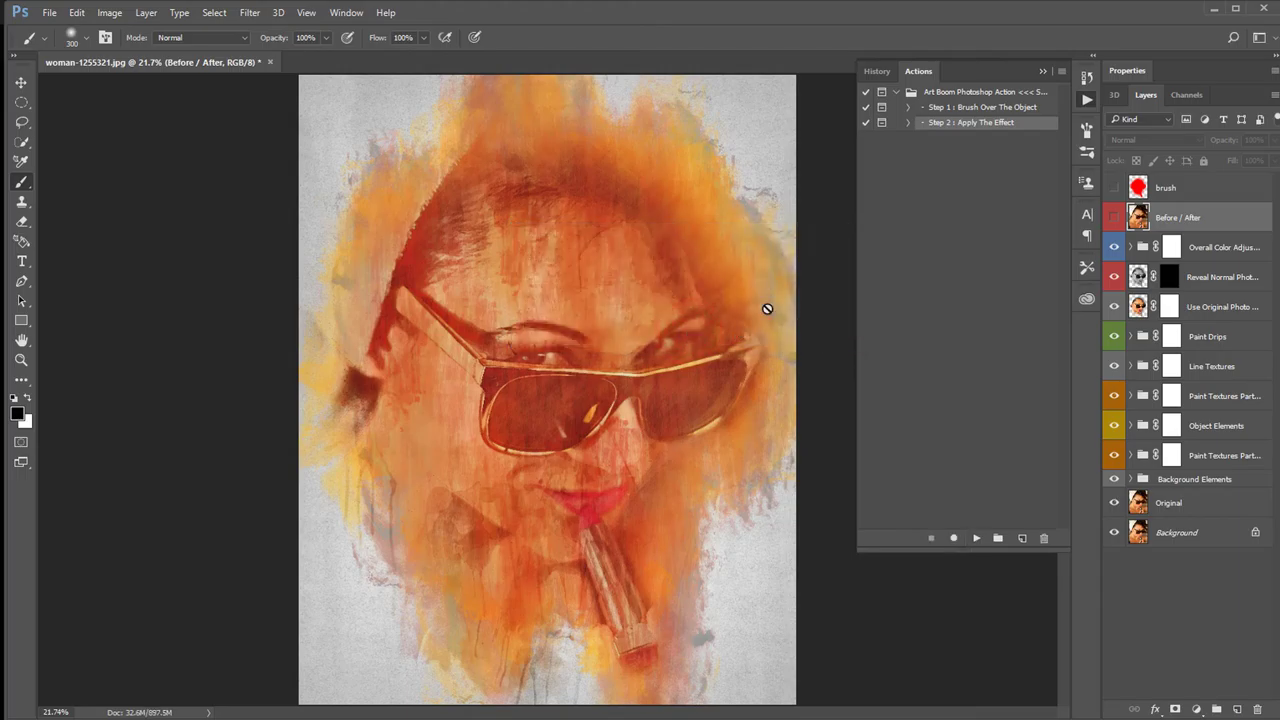
pyautogui.click(21, 84)
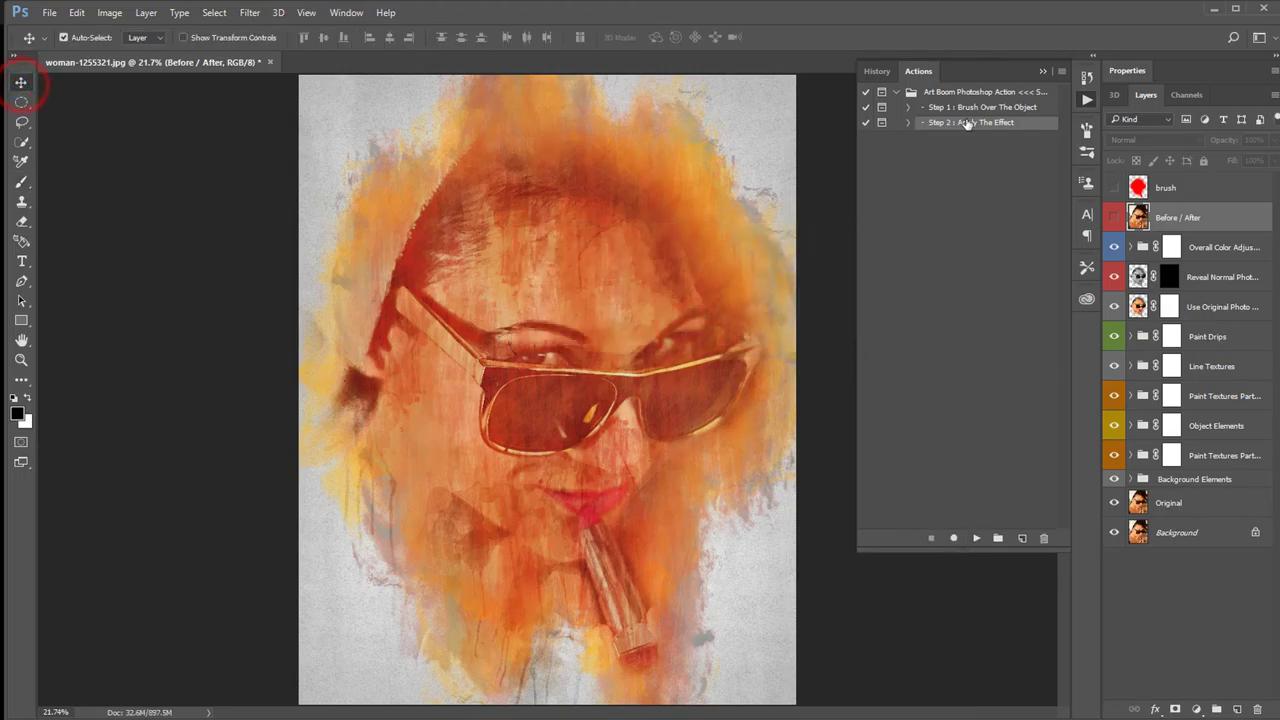